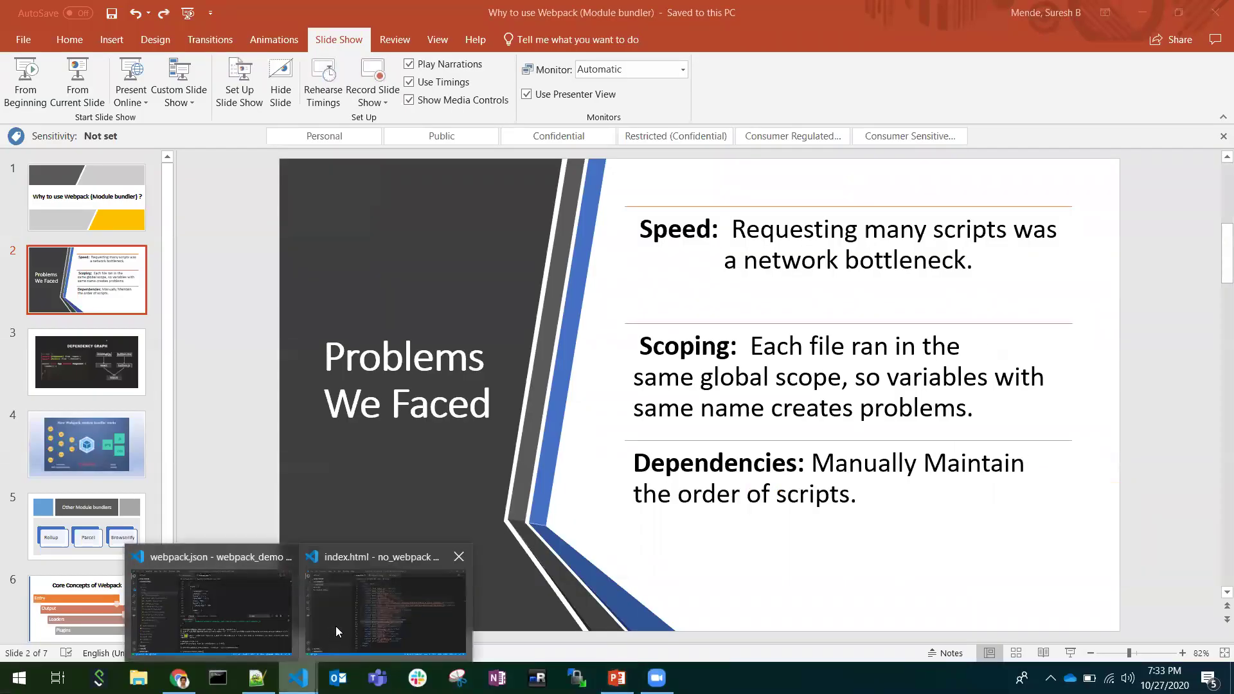
# - Bring up the no_webpack index.html and restore its deleted script tags with undo and redo
pyautogui.click(336, 626)
pyautogui.hotkey('ctrl', 'z')
pyautogui.hotkey('ctrl', 'z')
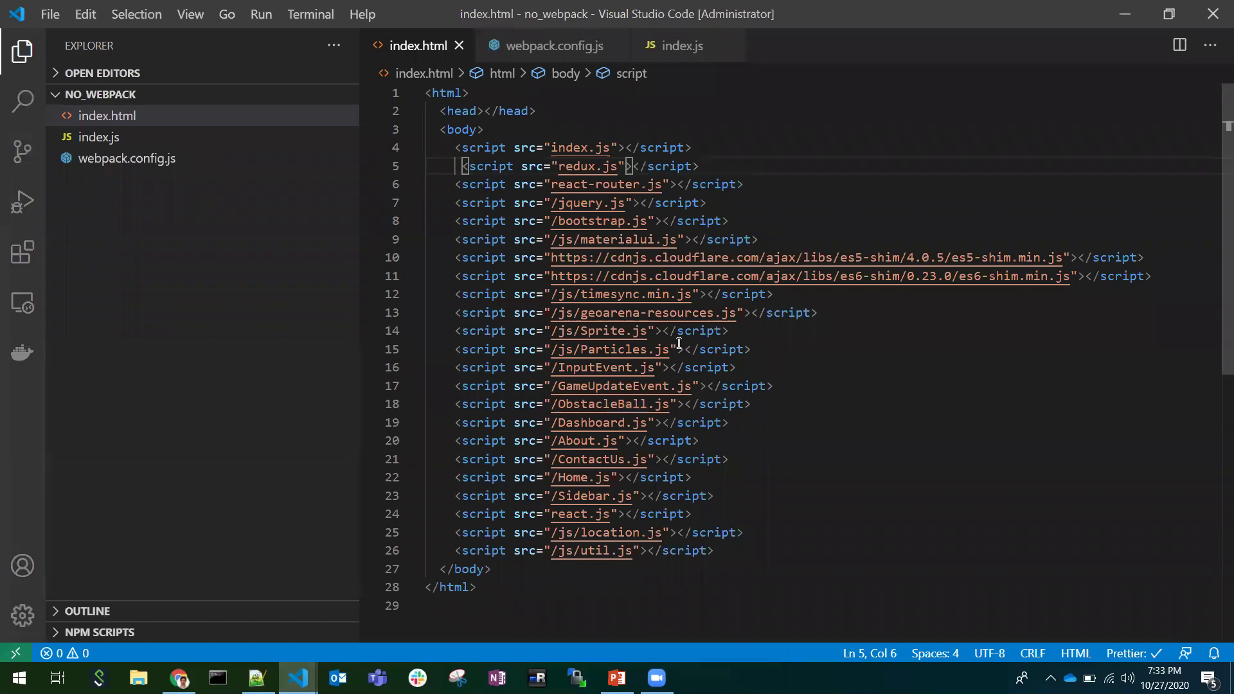
pyautogui.hotkey('ctrl', 'z')
pyautogui.hotkey('ctrl', 'z')
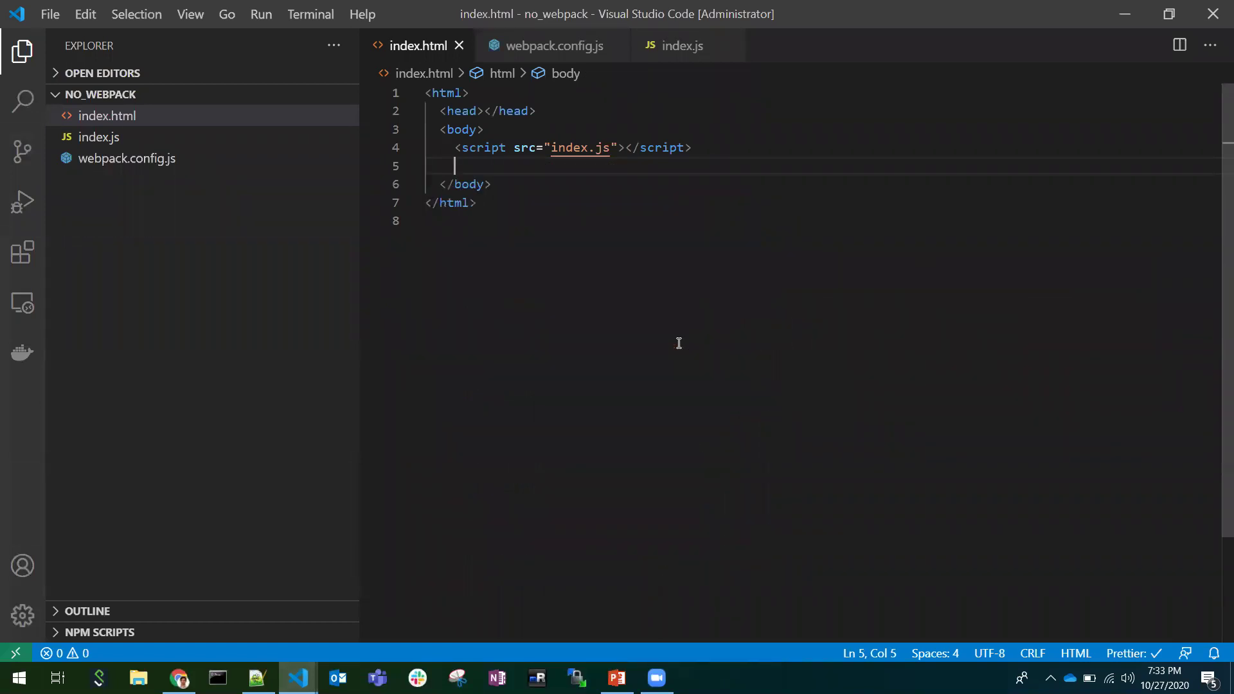
pyautogui.hotkey('ctrl', 'z')
pyautogui.moveTo(692, 148); pyautogui.dragTo(431, 158)
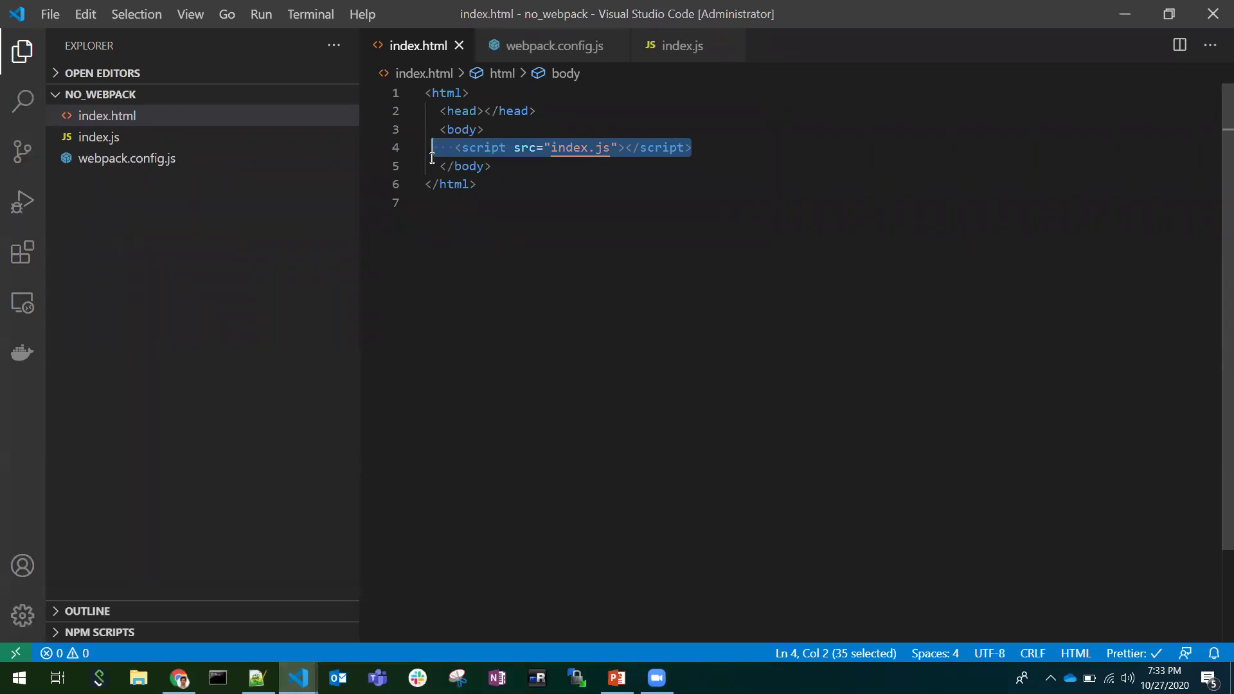
pyautogui.hotkey('ctrl', 'y')
pyautogui.hotkey('ctrl', 'z')
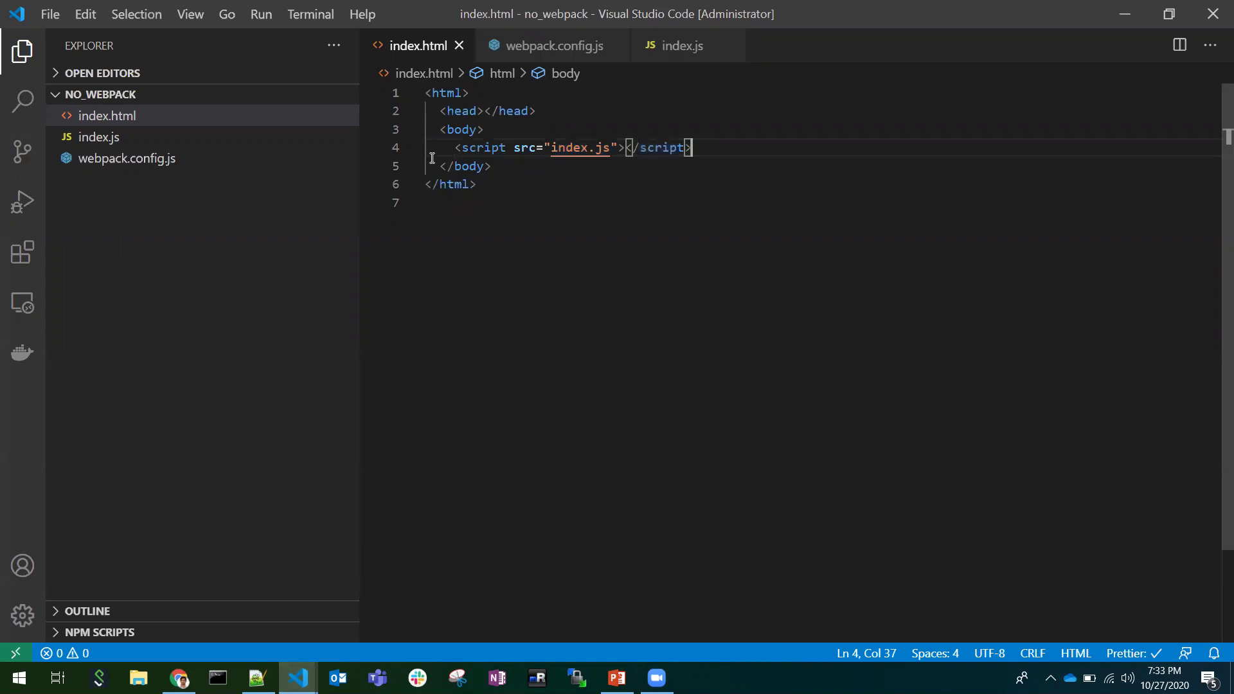
pyautogui.hotkey('ctrl', 'y')
pyautogui.hotkey('ctrl', 'y')
pyautogui.click(839, 424)
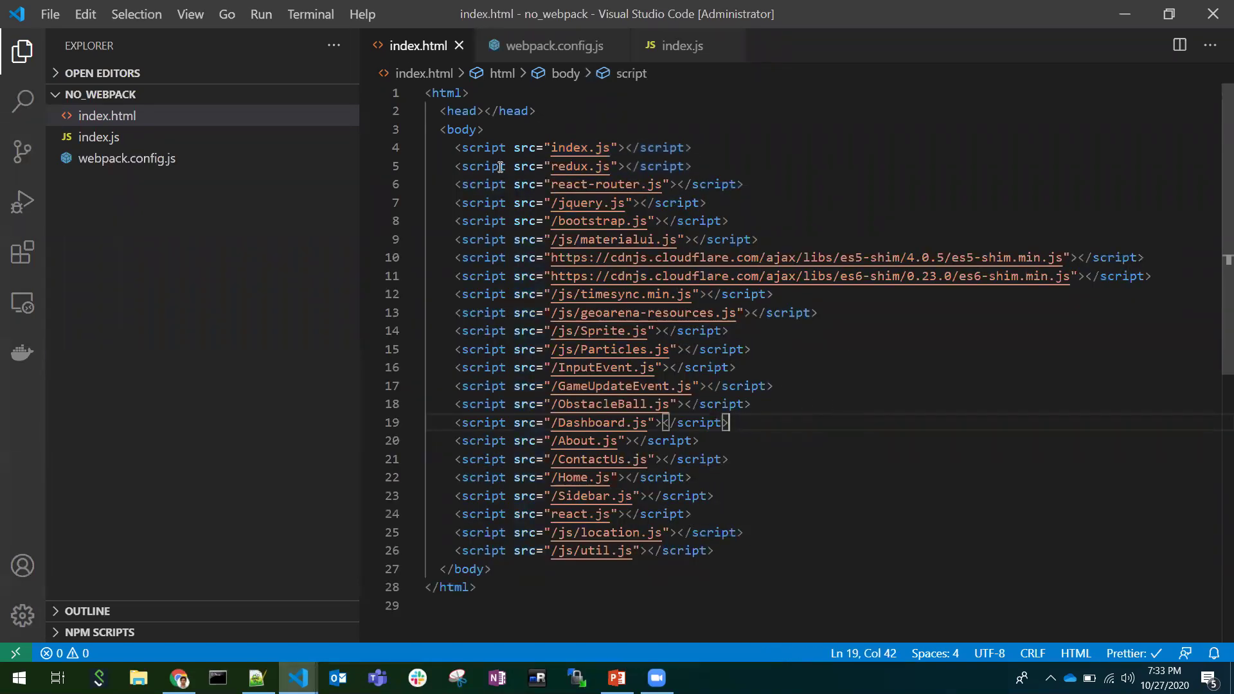
# - Highlight the block of script tags from line 4 through line 26
pyautogui.moveTo(463, 147); pyautogui.dragTo(694, 148)
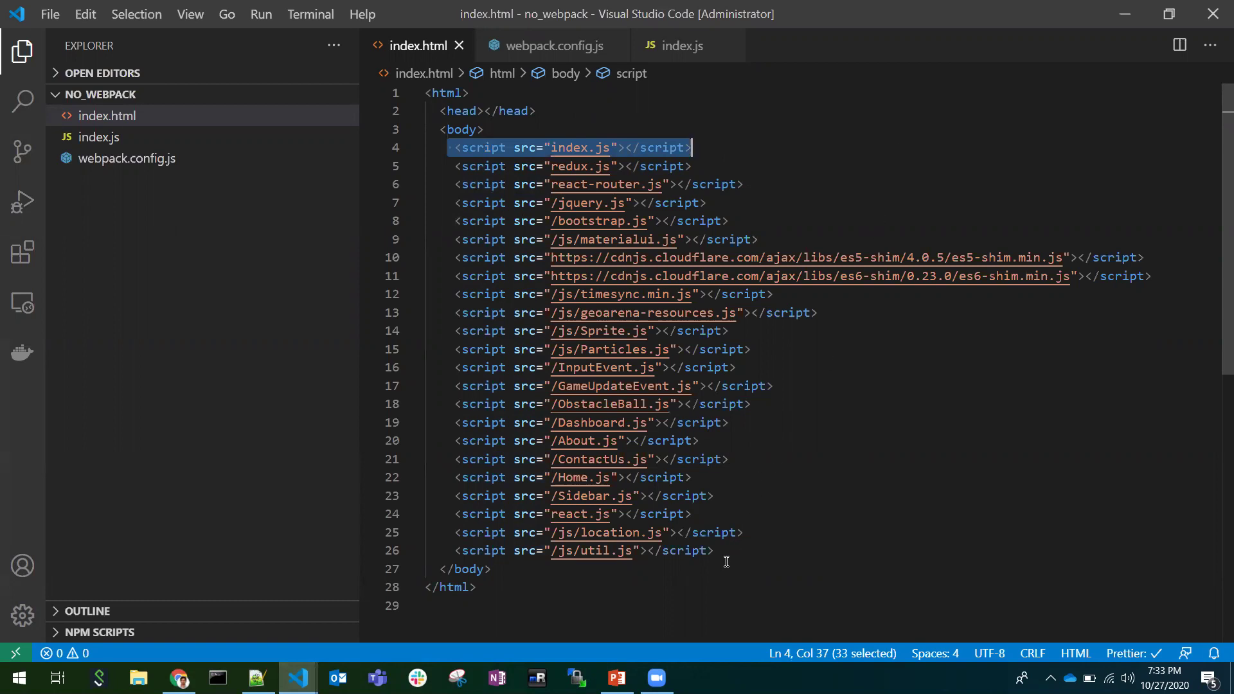
pyautogui.moveTo(725, 555); pyautogui.dragTo(453, 147)
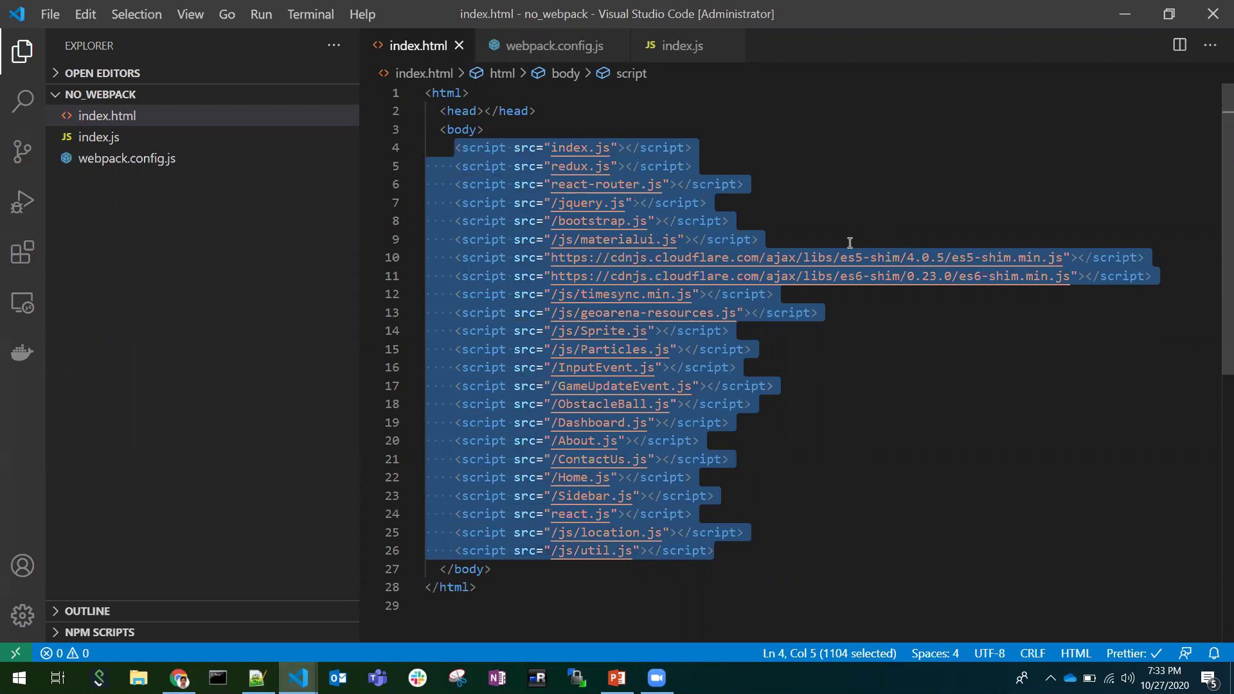
pyautogui.click(839, 223)
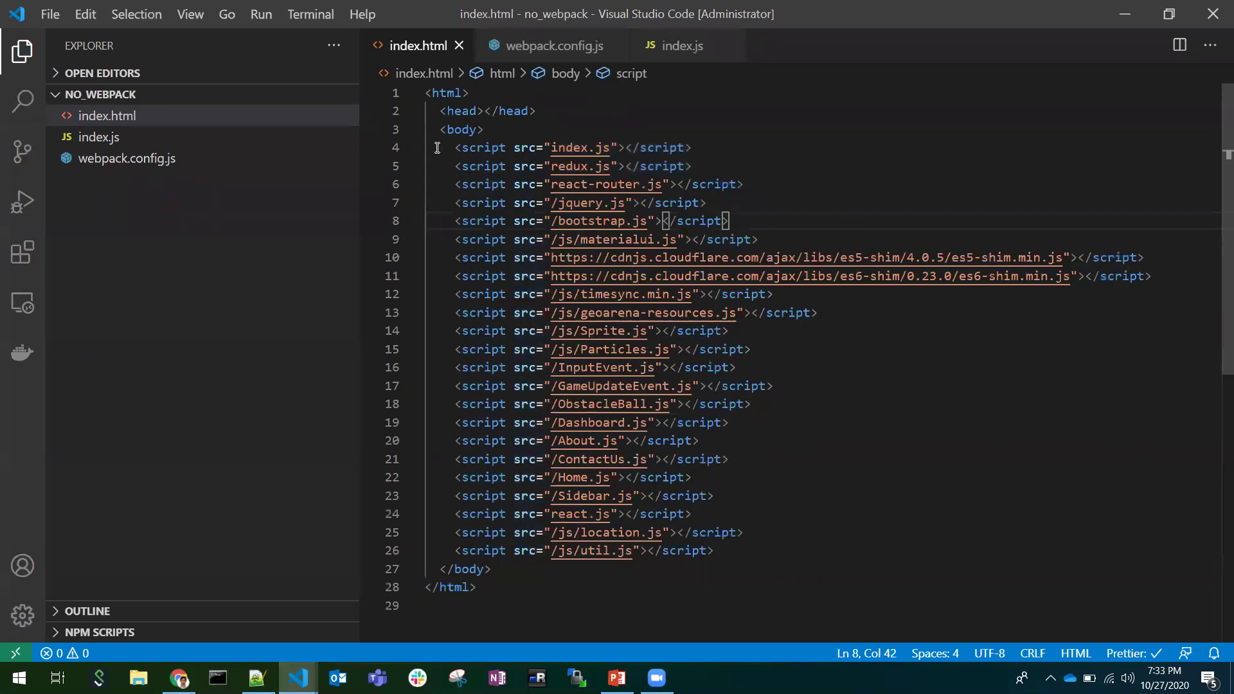
pyautogui.moveTo(432, 146); pyautogui.dragTo(839, 477)
pyautogui.moveTo(839, 523); pyautogui.dragTo(851, 545)
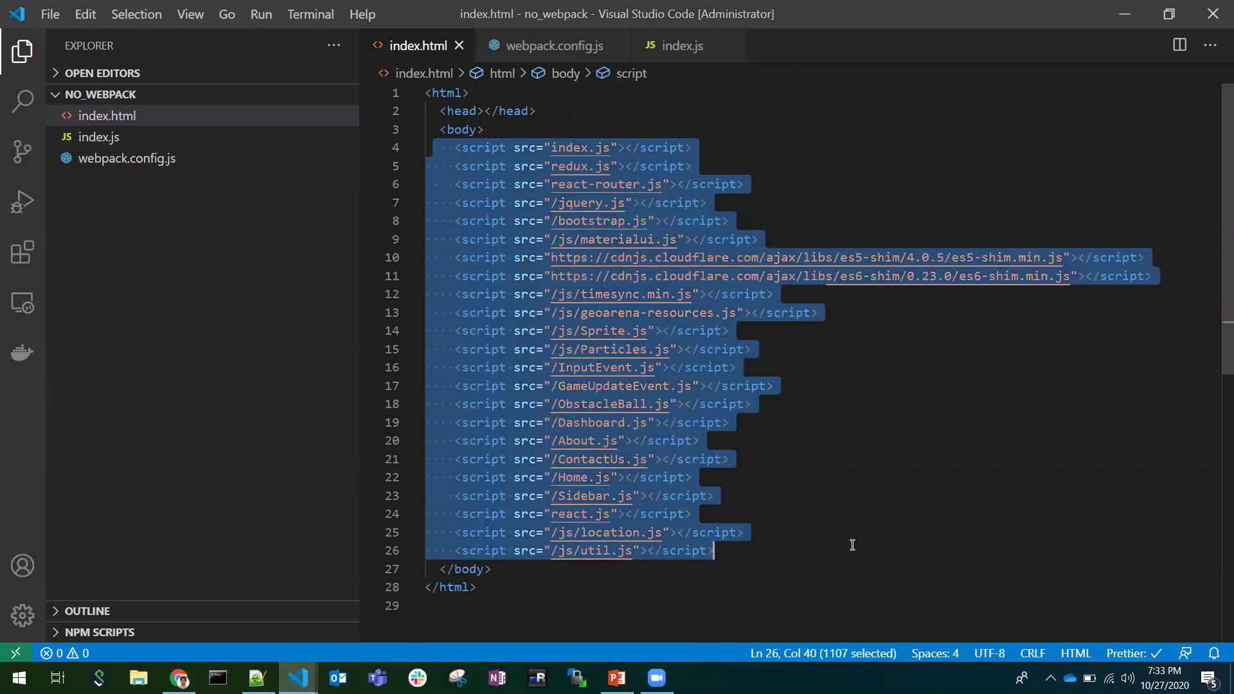
pyautogui.press('Escape')
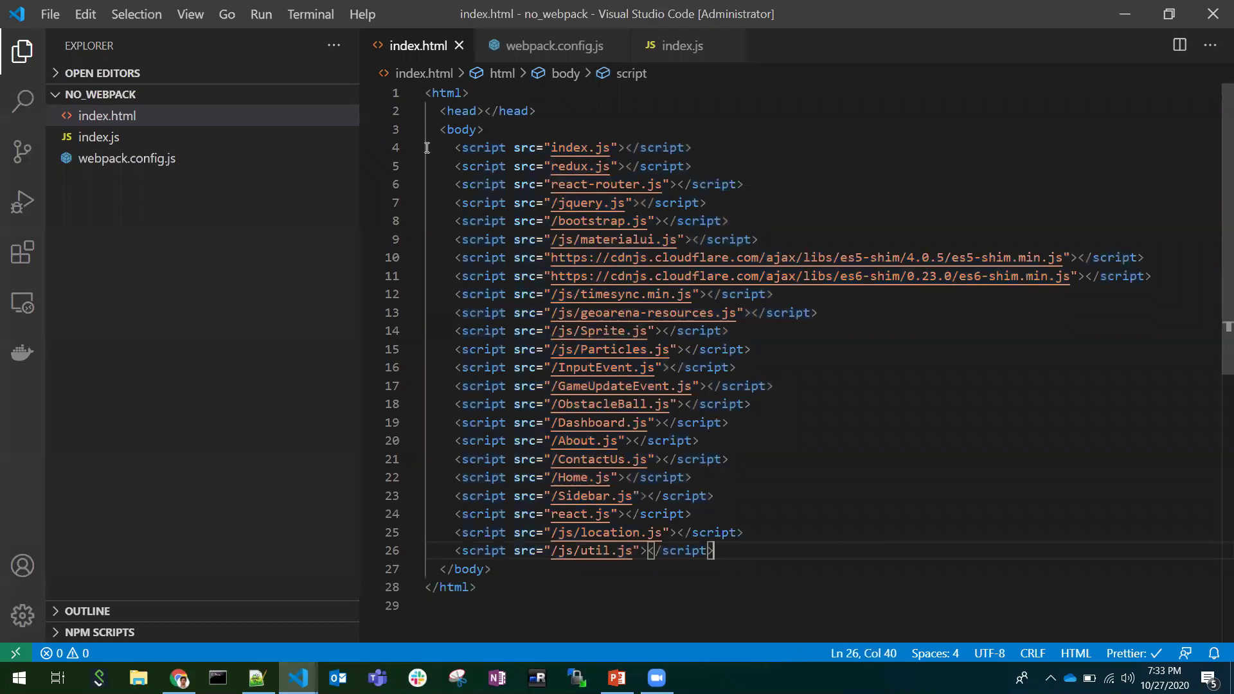
# - Highlight the first script tag, then the index.js file name on line 4
pyautogui.moveTo(429, 150)
pyautogui.mouseDown()
pyautogui.moveTo(716, 135)
pyautogui.moveTo(724, 146)
pyautogui.mouseUp()
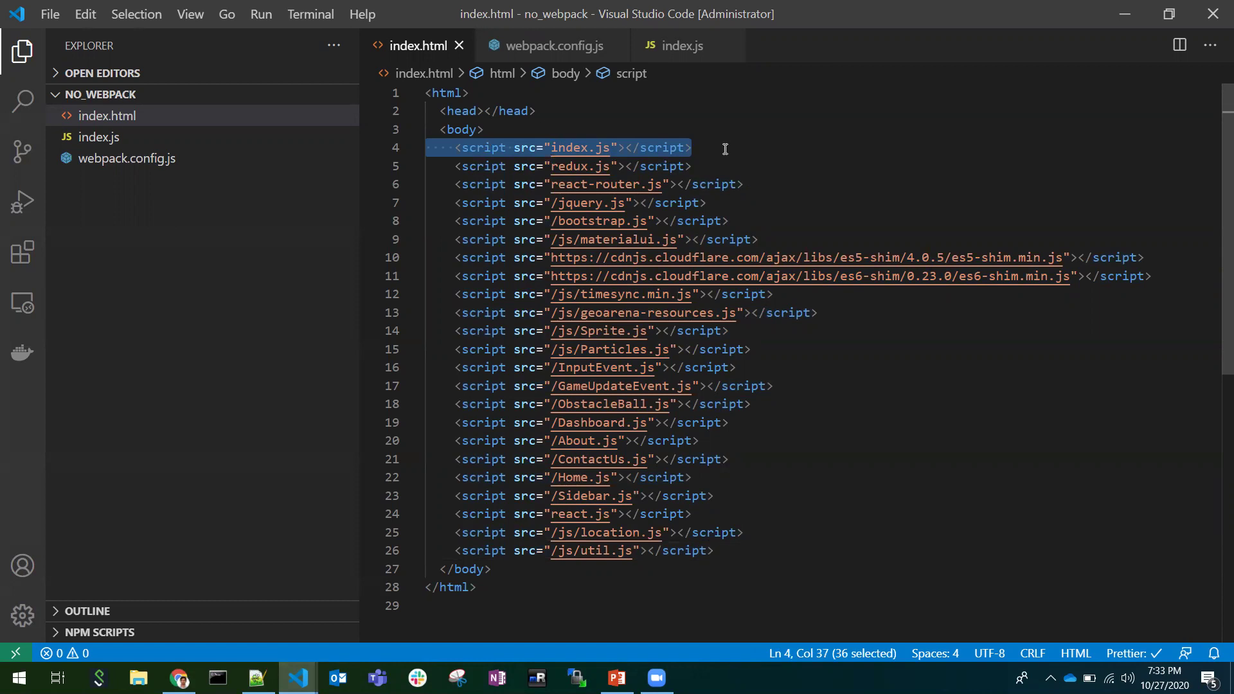
pyautogui.click(724, 148)
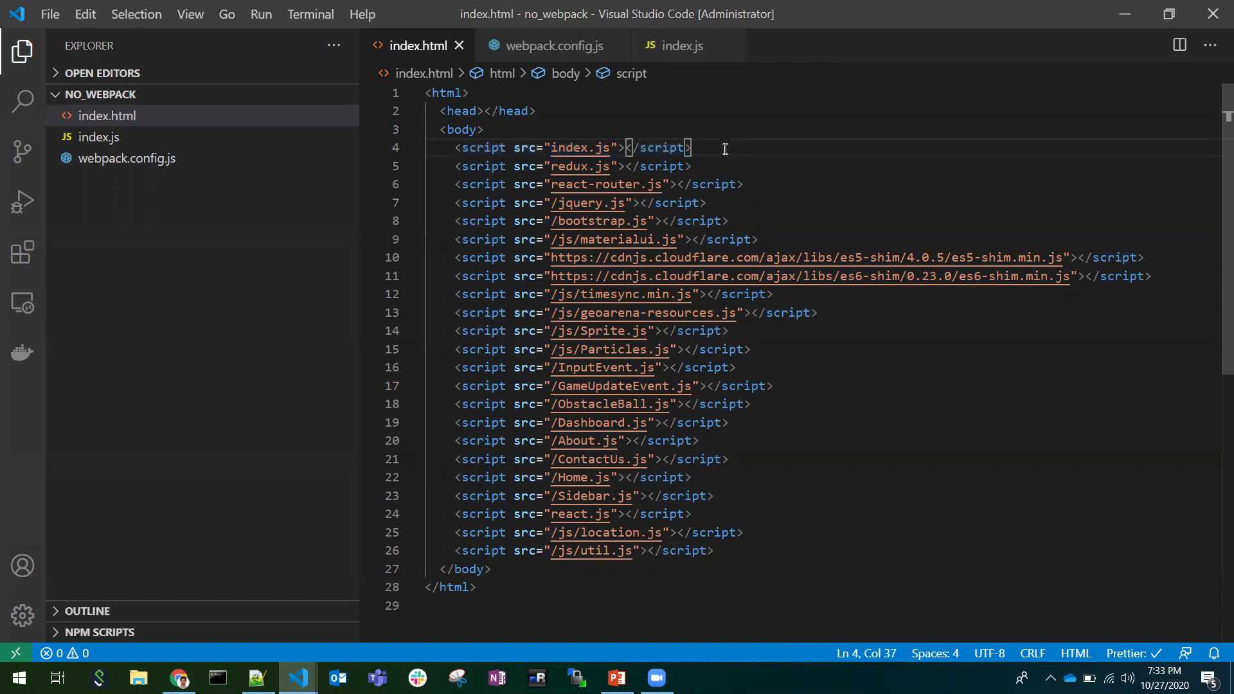
pyautogui.click(564, 148)
pyautogui.moveTo(564, 148); pyautogui.dragTo(617, 147)
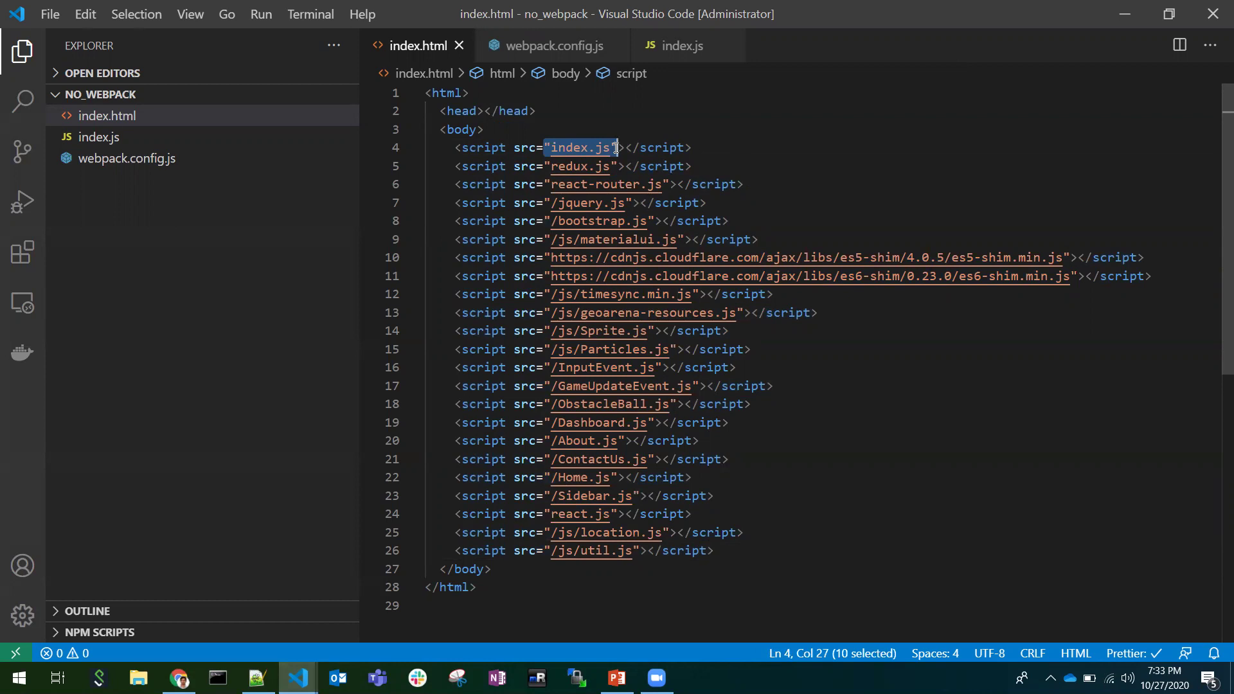
pyautogui.click(760, 191)
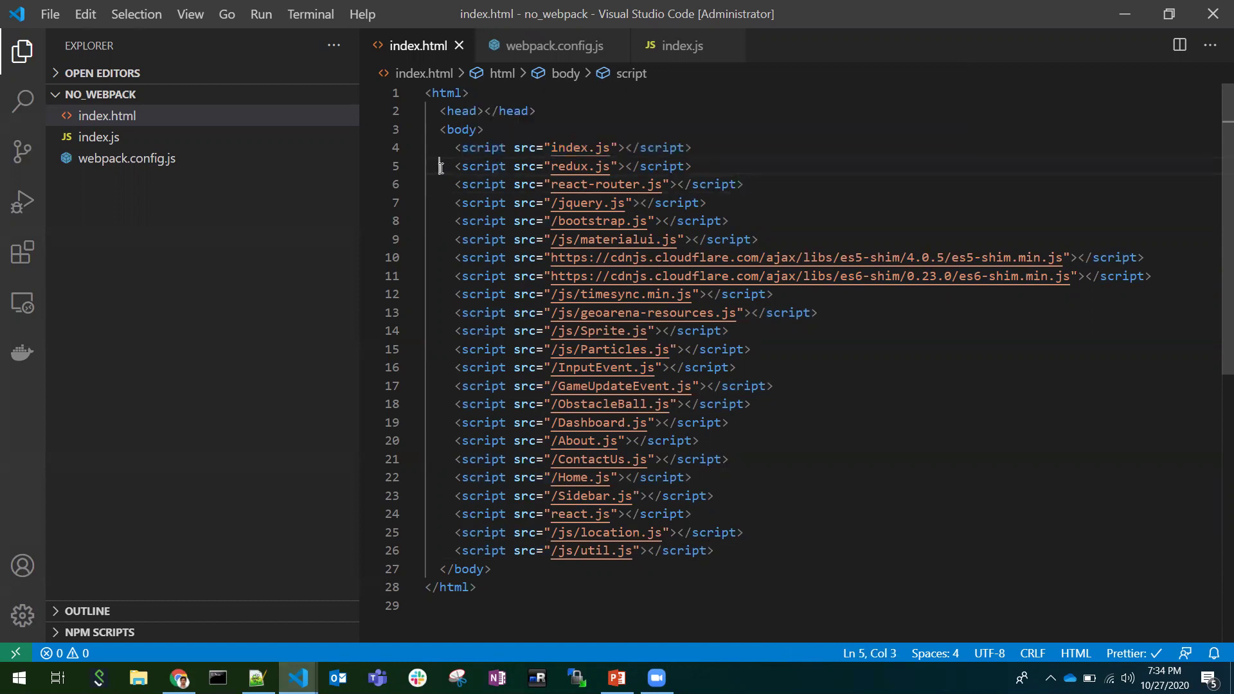
pyautogui.moveTo(441, 169)
pyautogui.mouseDown()
pyautogui.moveTo(545, 180)
pyautogui.moveTo(716, 166)
pyautogui.mouseUp()
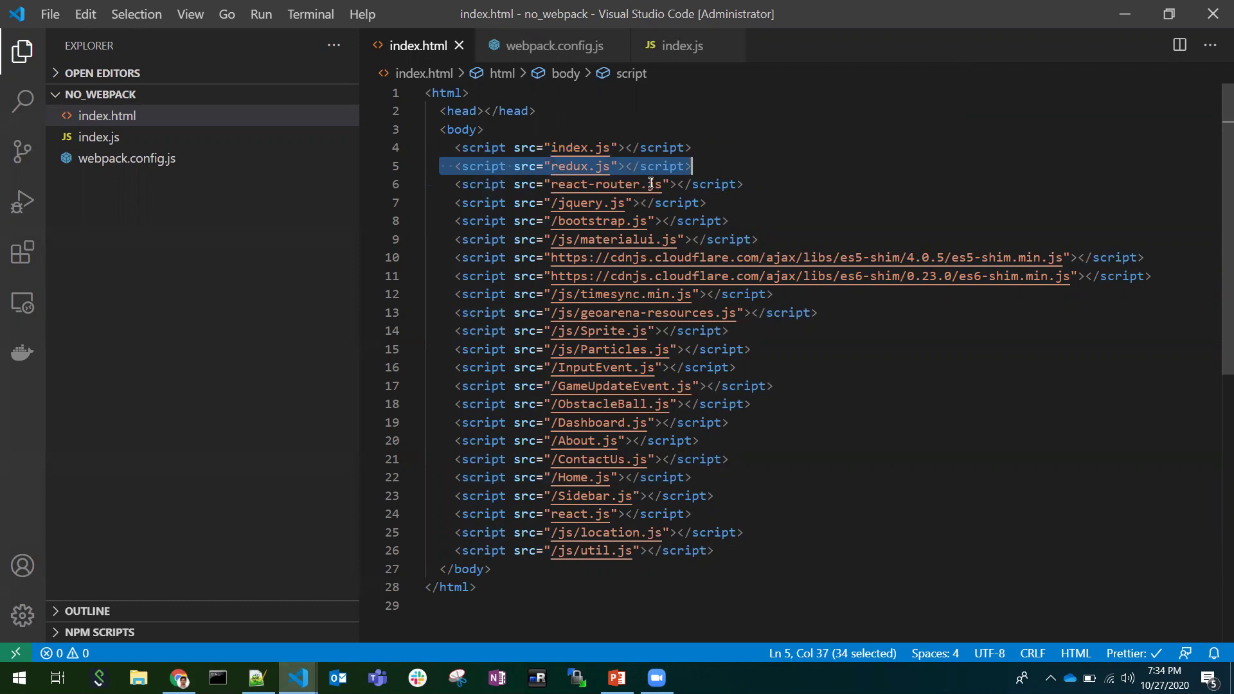
pyautogui.moveTo(442, 478)
pyautogui.mouseDown()
pyautogui.moveTo(683, 460)
pyautogui.moveTo(716, 477)
pyautogui.mouseUp()
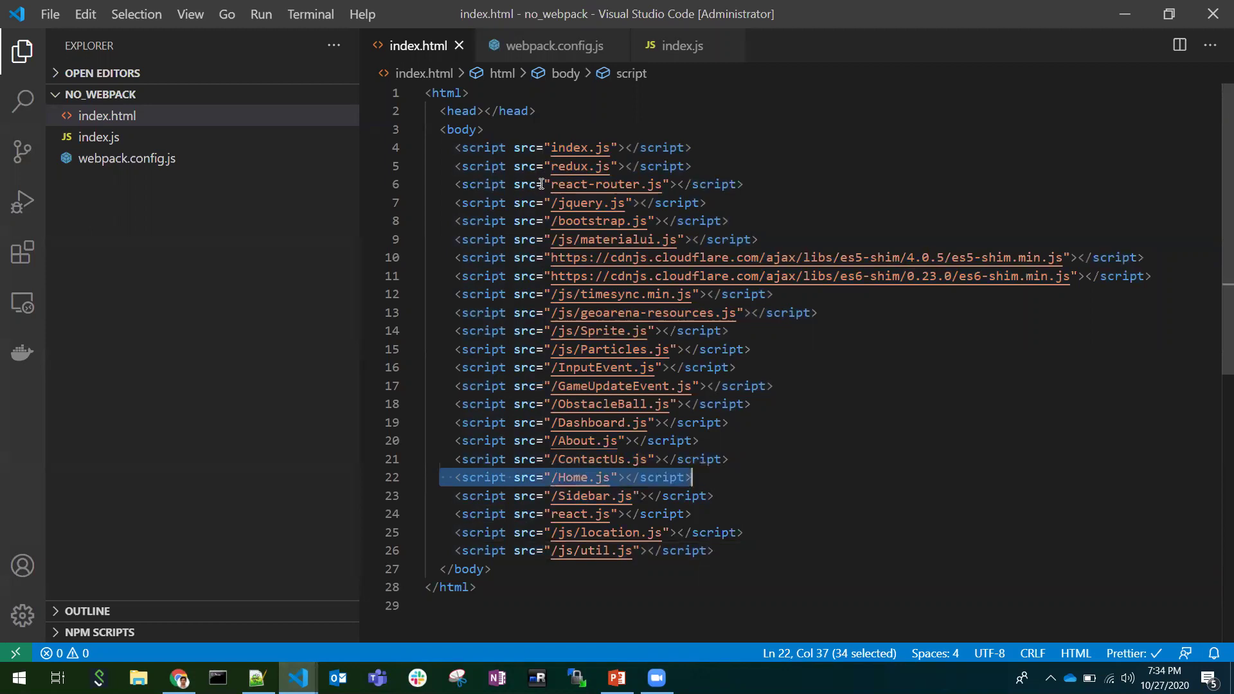
pyautogui.moveTo(528, 166)
pyautogui.moveTo(441, 167); pyautogui.dragTo(701, 167)
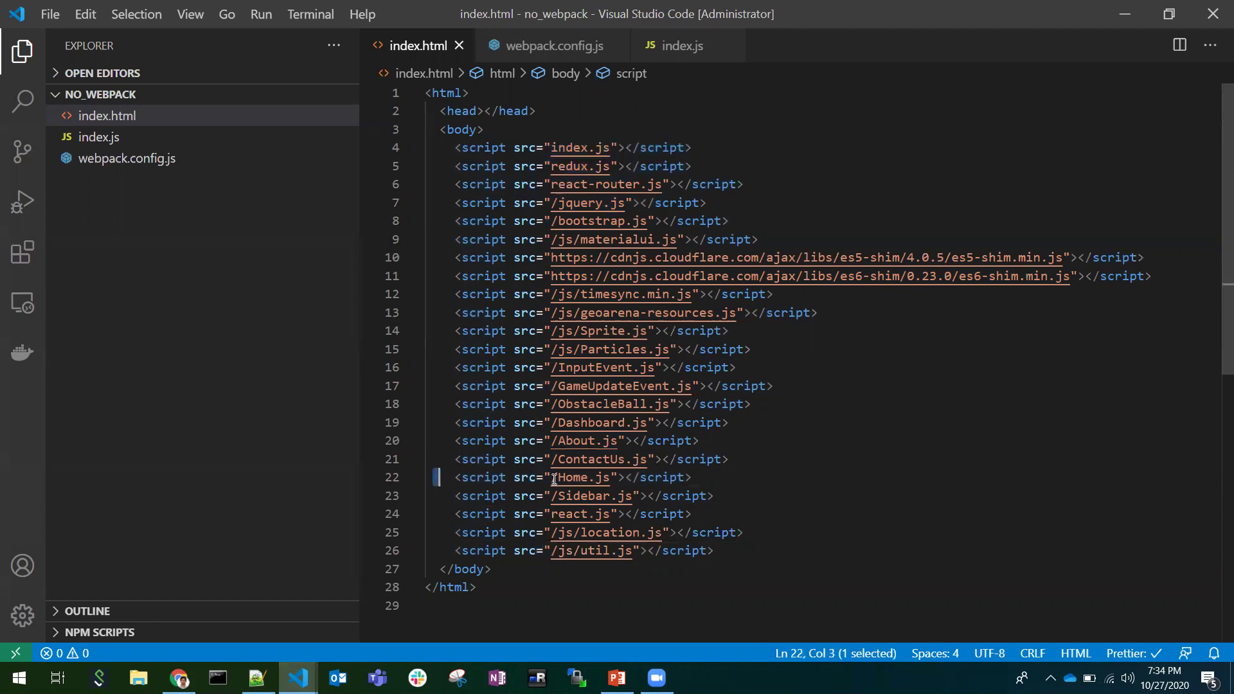
pyautogui.moveTo(435, 478); pyautogui.dragTo(721, 475)
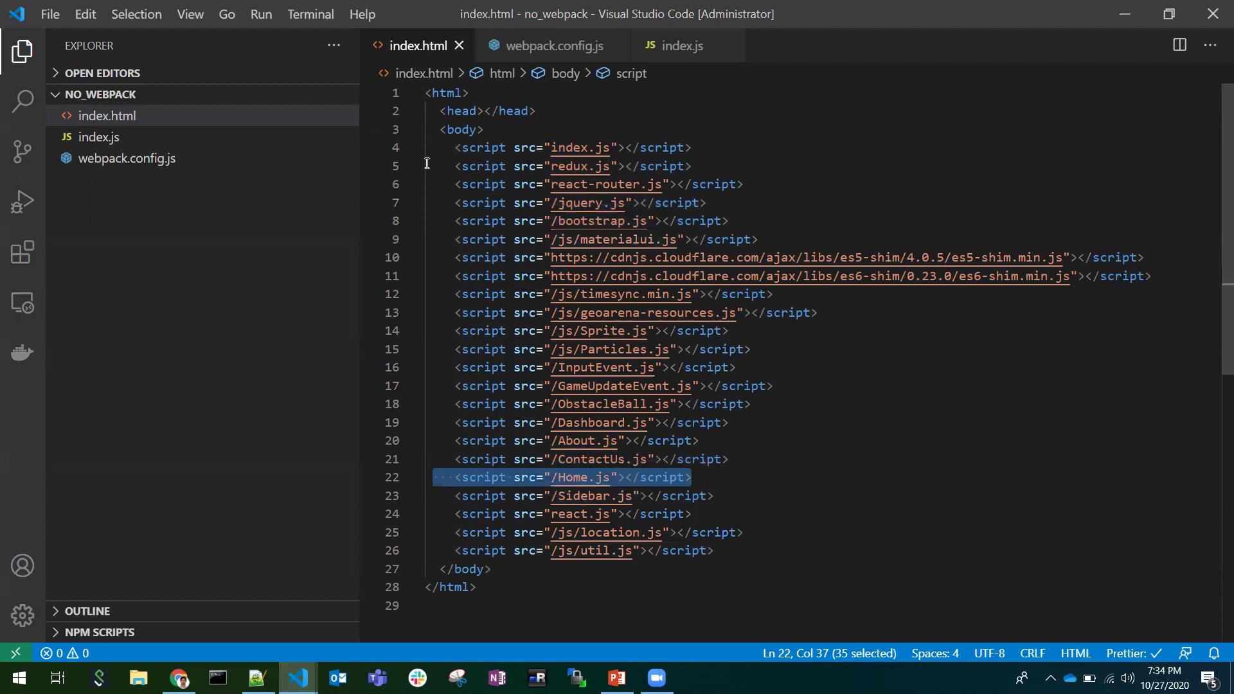
pyautogui.moveTo(426, 166); pyautogui.dragTo(698, 169)
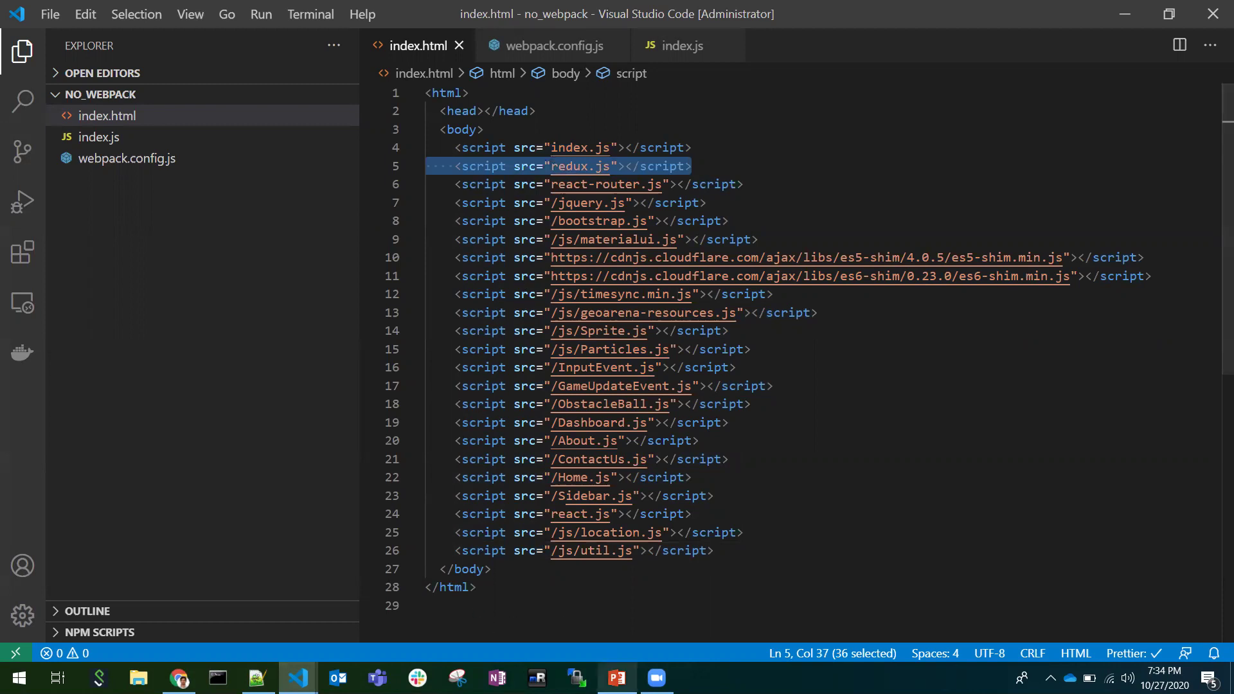
# - Return to PowerPoint and show slide 3, Dependency Graph
pyautogui.click(616, 678)
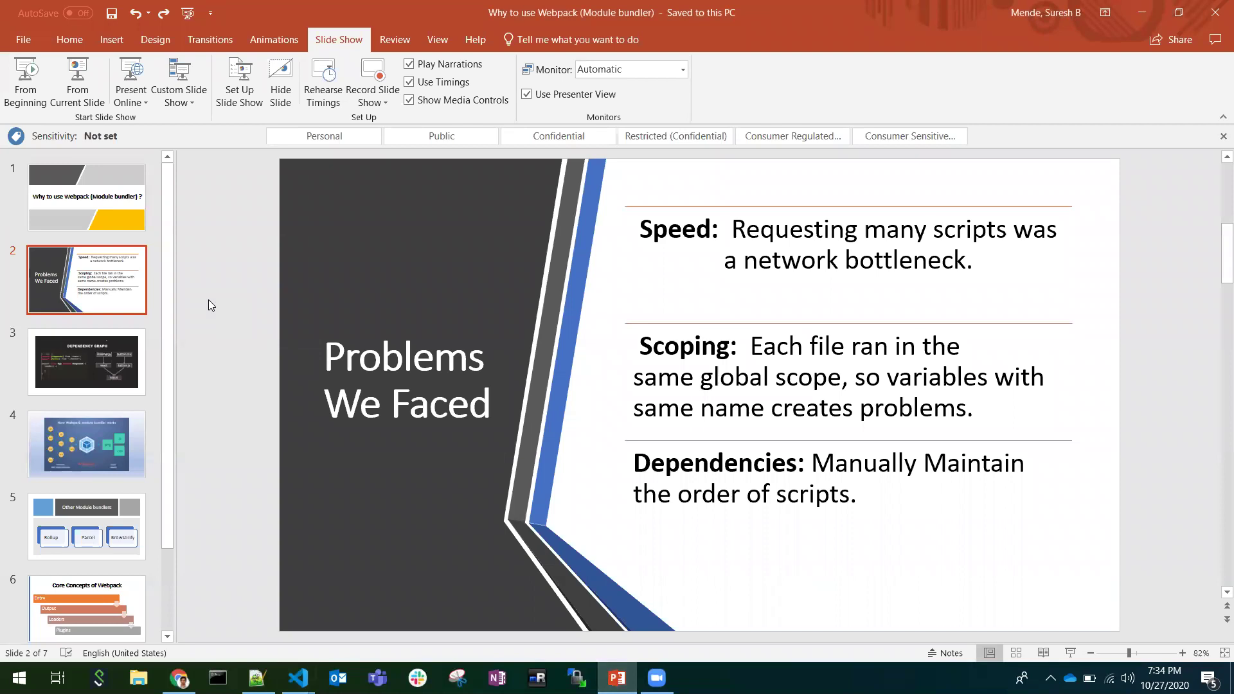
pyautogui.click(106, 352)
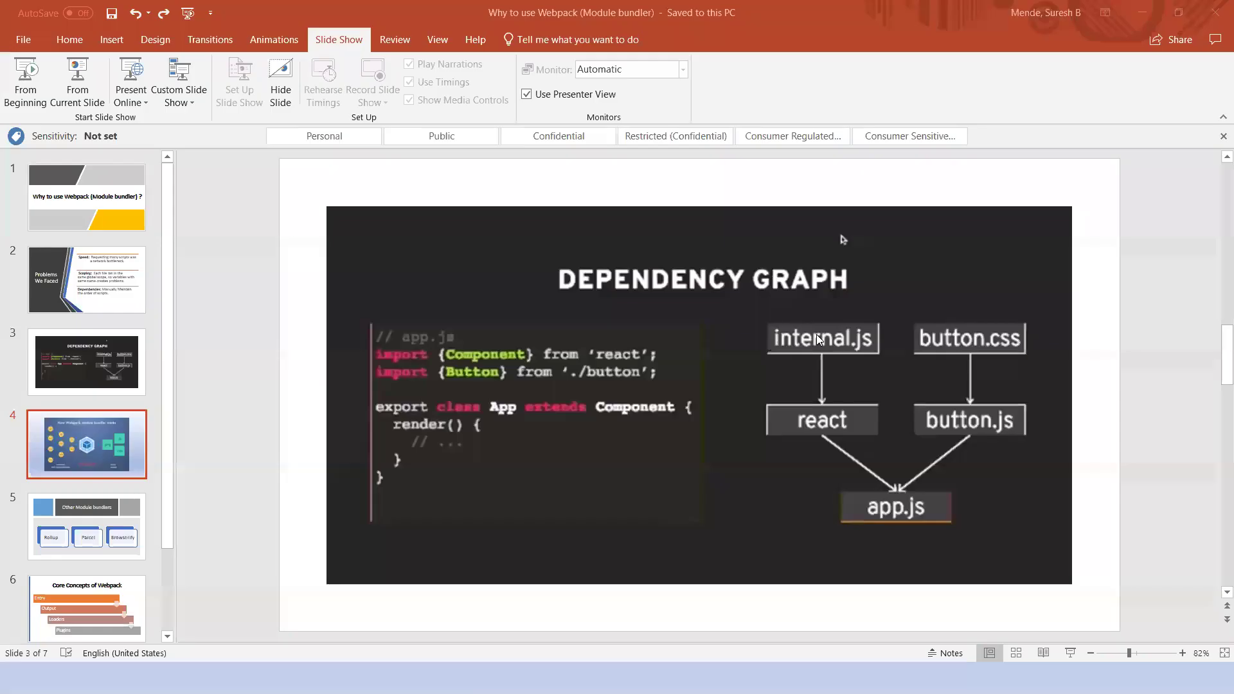
# - Show the webpack.json stats in VS Code, then go back to PowerPoint's slide 4
pyautogui.click(271, 626)
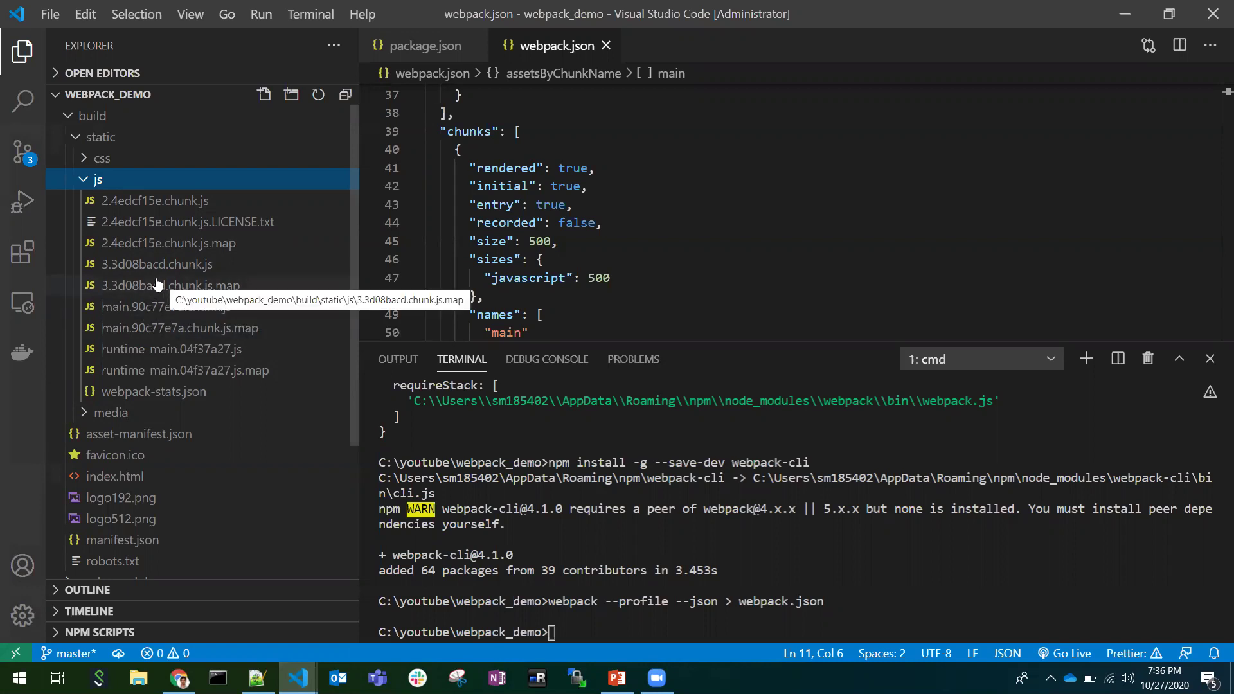
pyautogui.click(616, 678)
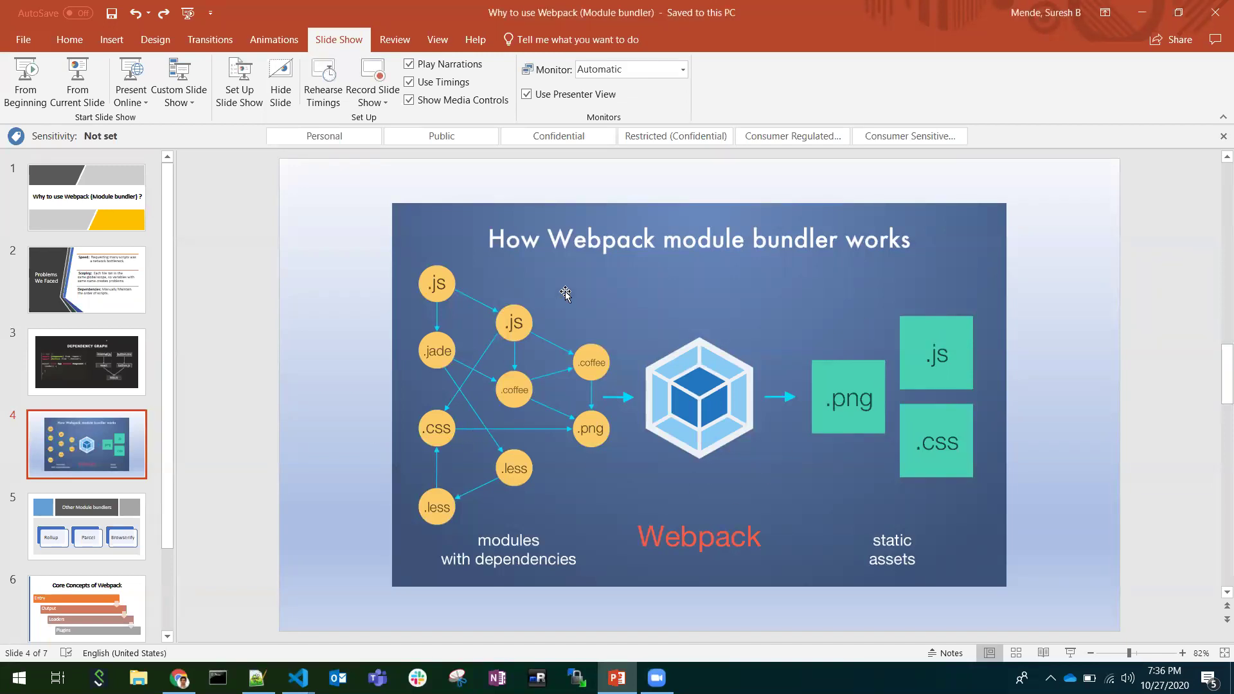
# - Advance to slide 5, Other Module bundlers, showing the Google Trends comparison in Chrome in between
pyautogui.press('Down')
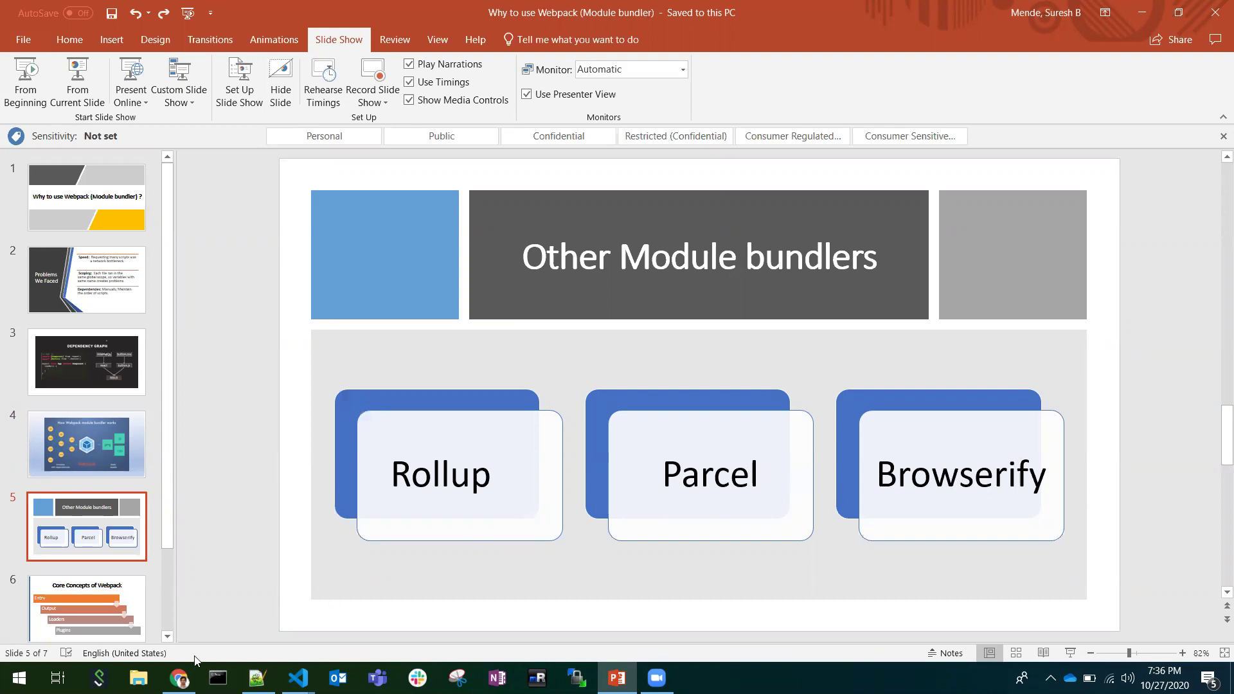
pyautogui.click(180, 677)
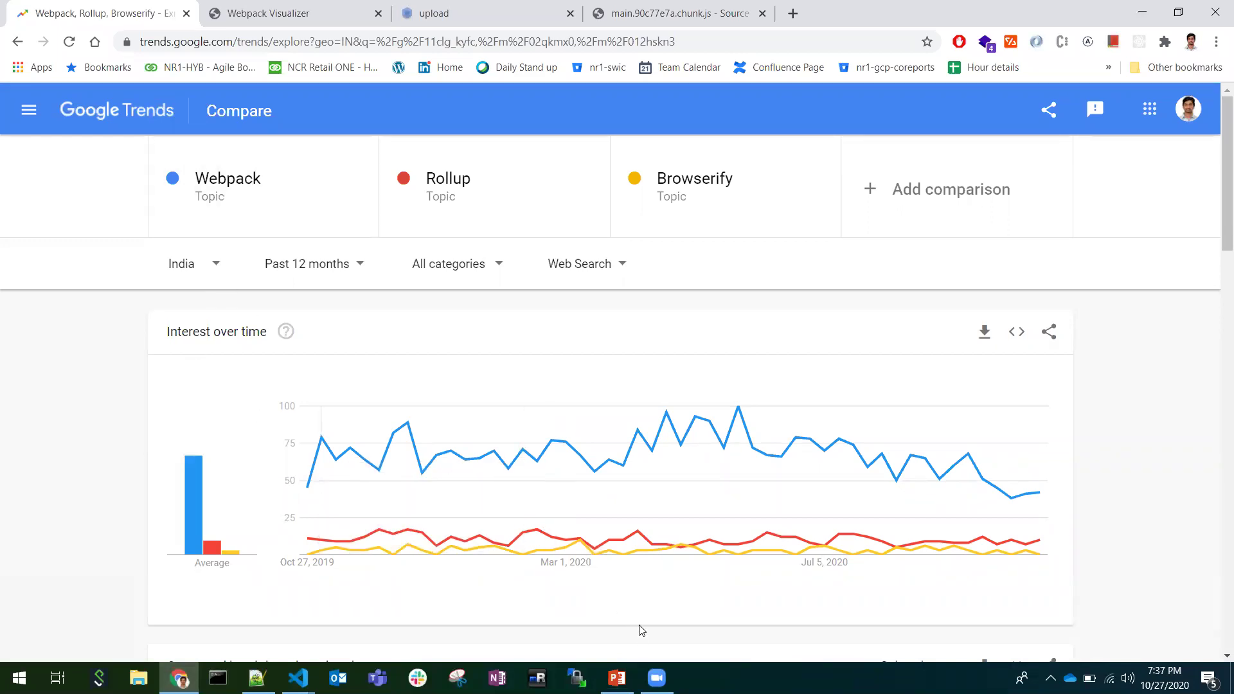
pyautogui.click(617, 678)
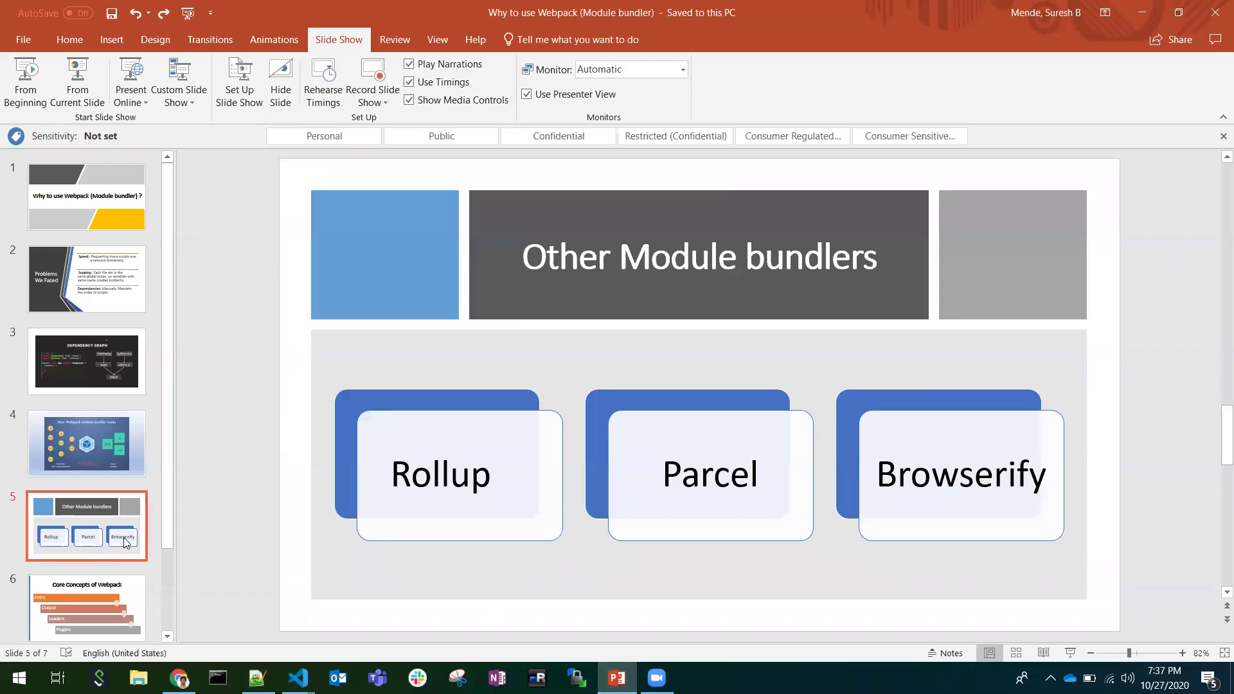
pyautogui.scroll(-2, 146, 487)
# - Show the Core Concepts of Webpack slide, then return to the no_webpack VS Code window
pyautogui.click(95, 505)
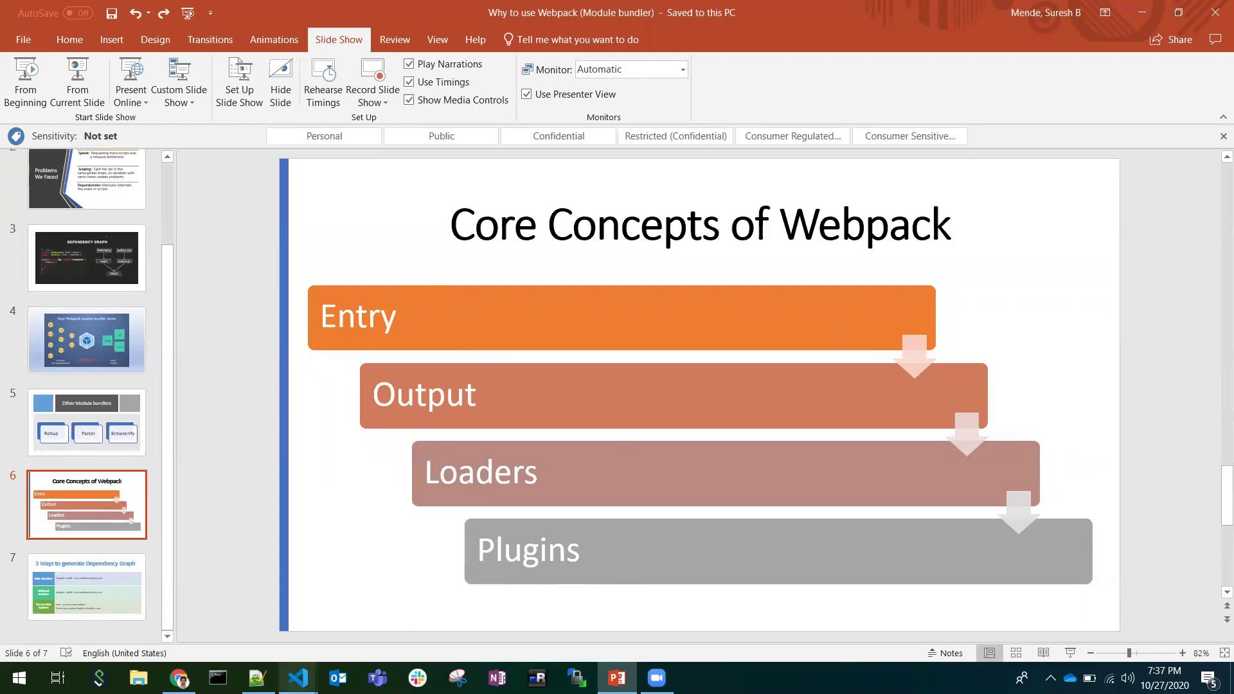
pyautogui.click(298, 678)
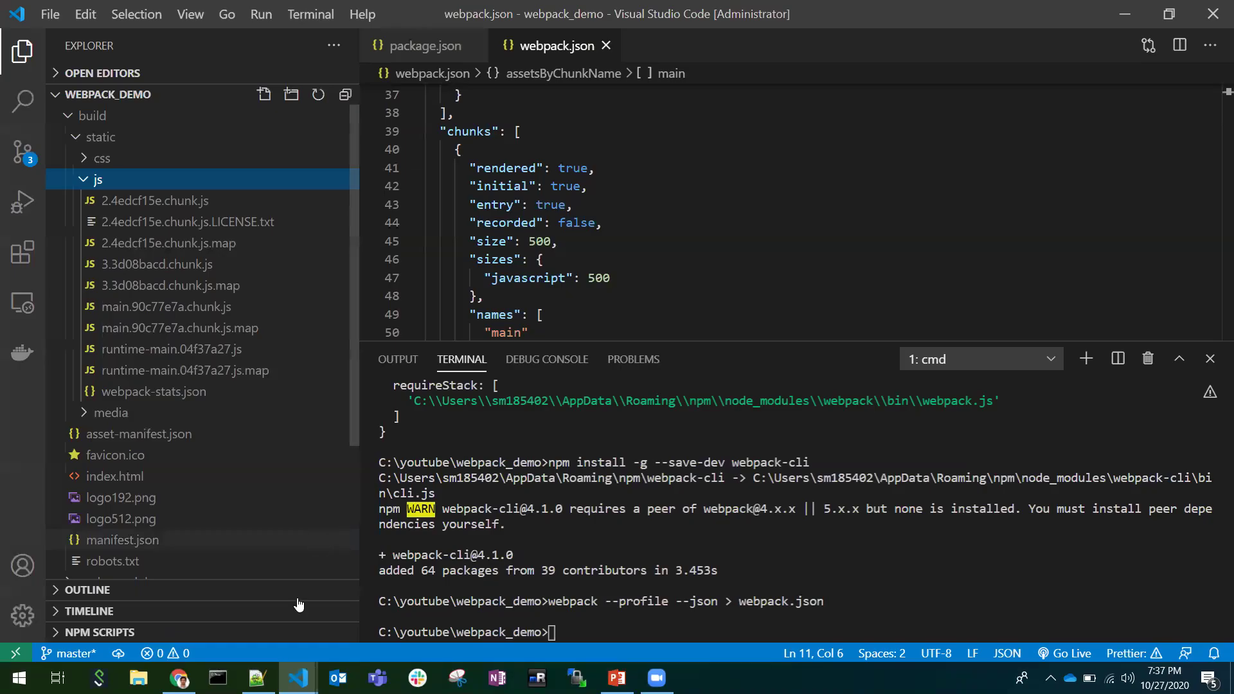
pyautogui.click(376, 605)
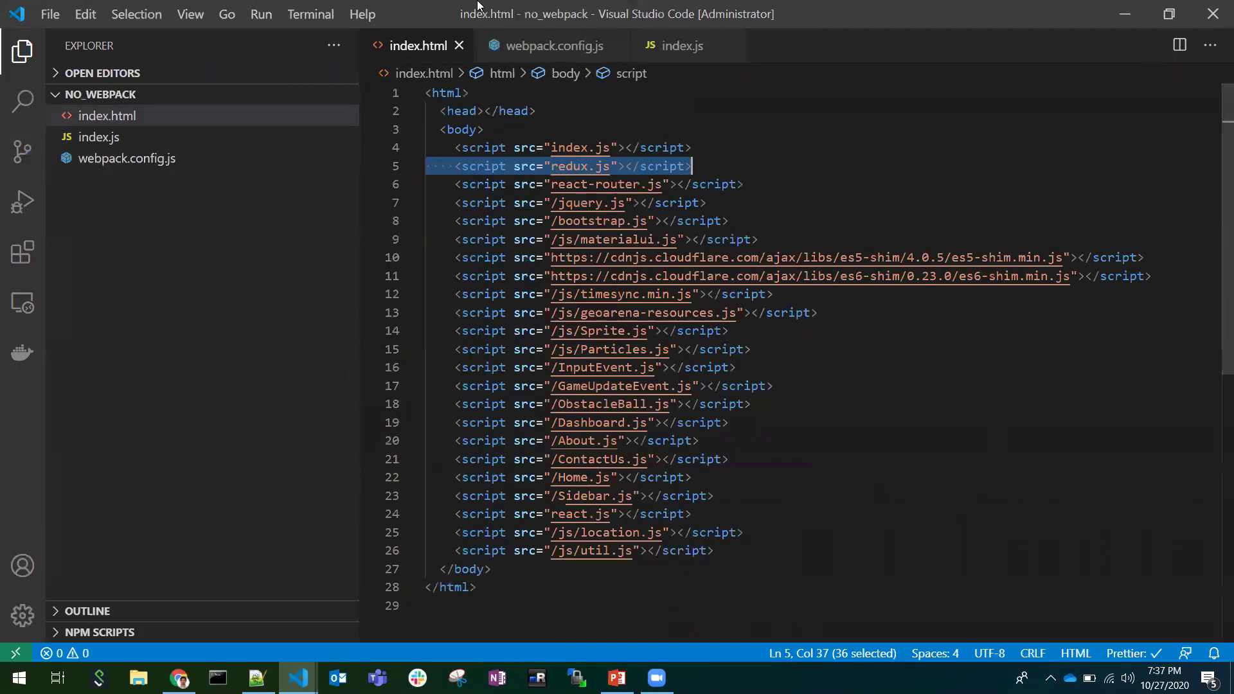
# - Open webpack.config.js and highlight the line-5 entry setting and the bundle.js output block
pyautogui.click(555, 46)
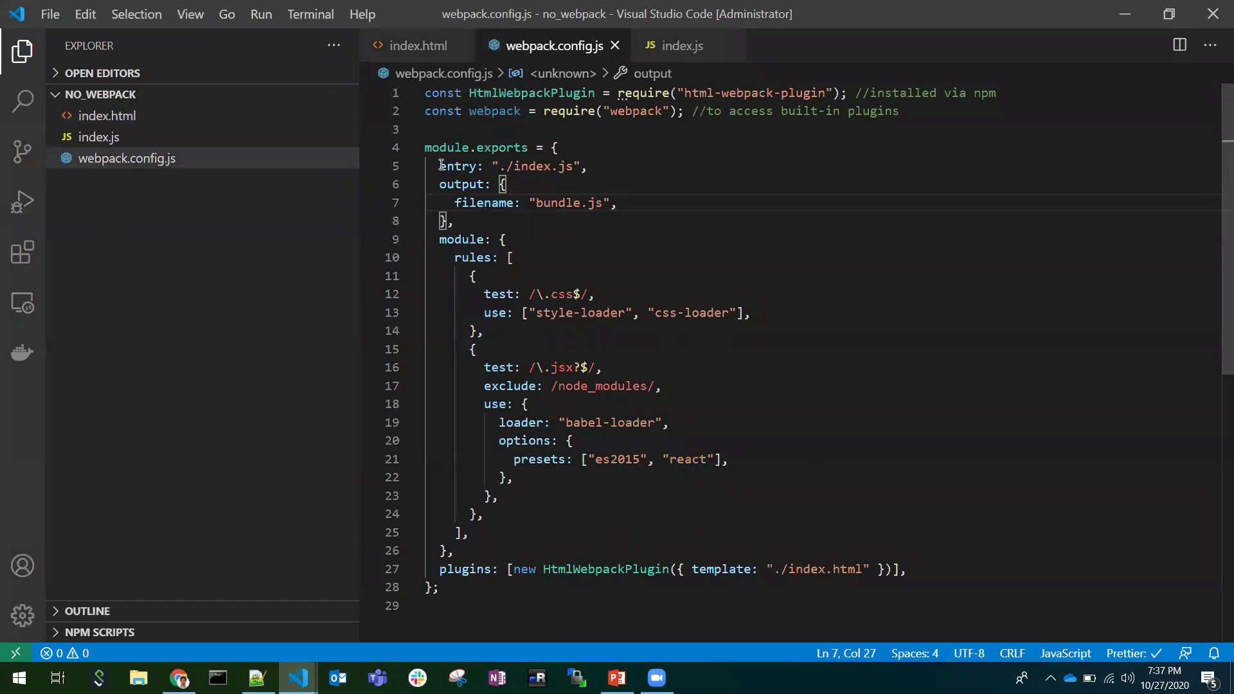
pyautogui.moveTo(605, 166); pyautogui.dragTo(439, 166)
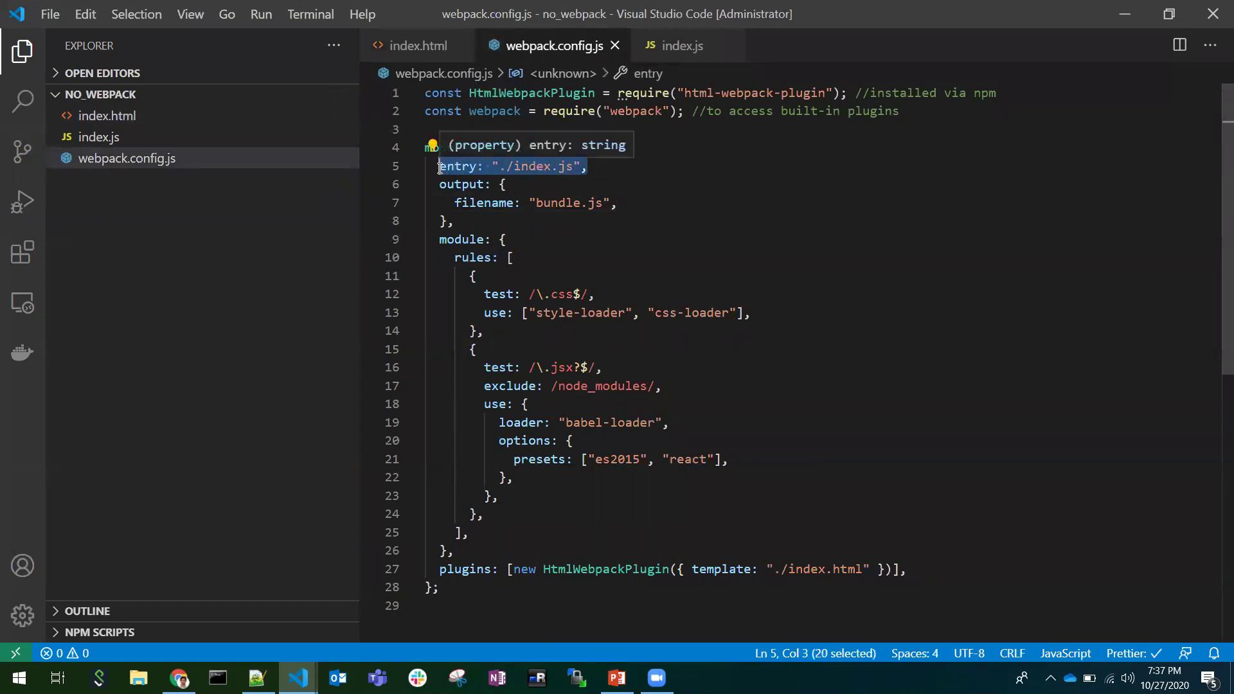
pyautogui.click(460, 221)
pyautogui.moveTo(460, 220); pyautogui.dragTo(424, 184)
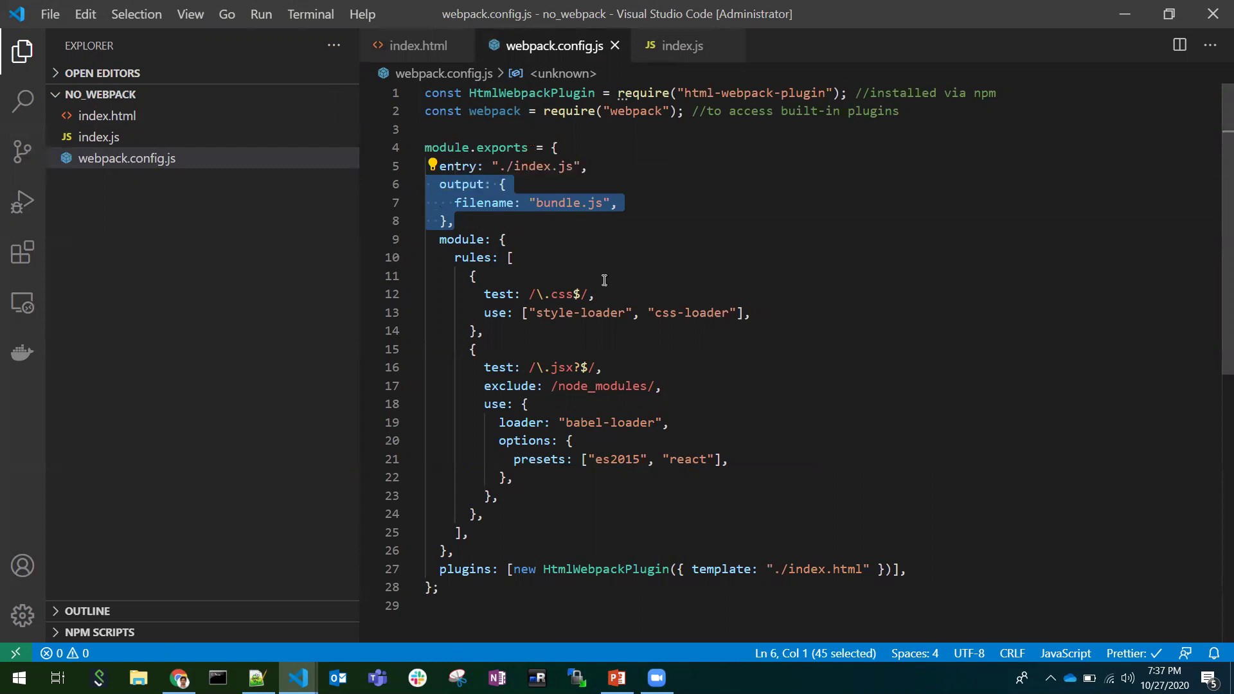
pyautogui.click(472, 276)
pyautogui.scroll(-1, 546, 400)
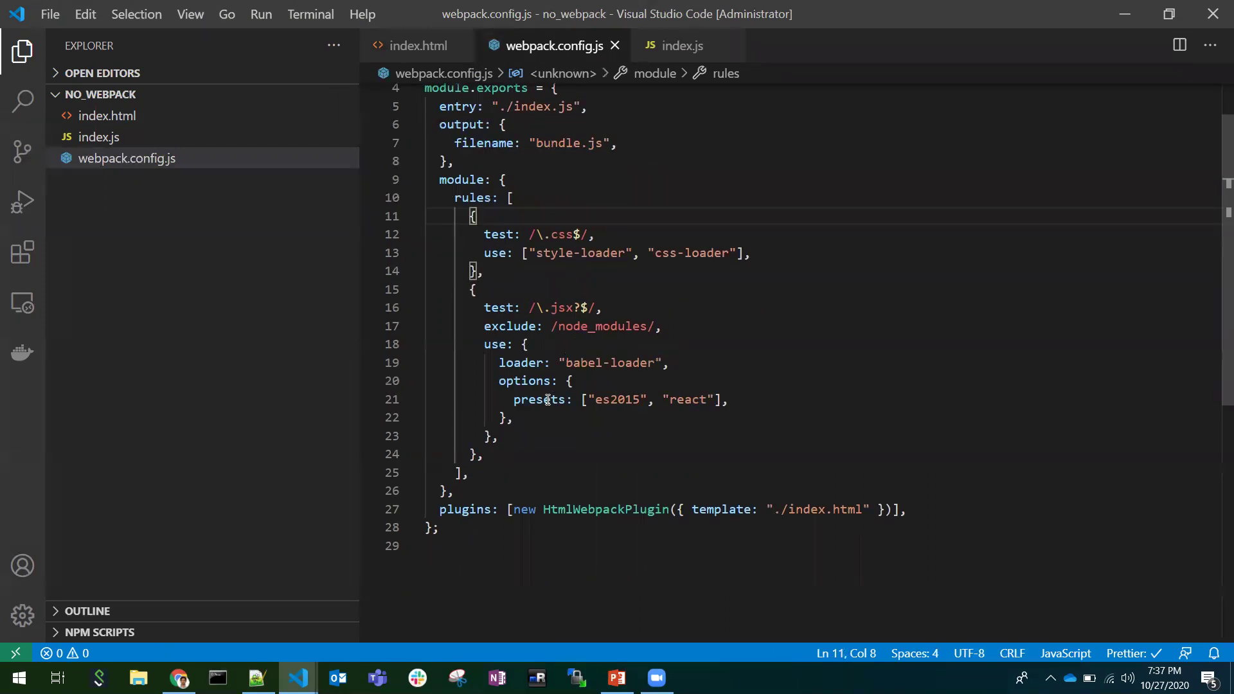
pyautogui.moveTo(543, 459)
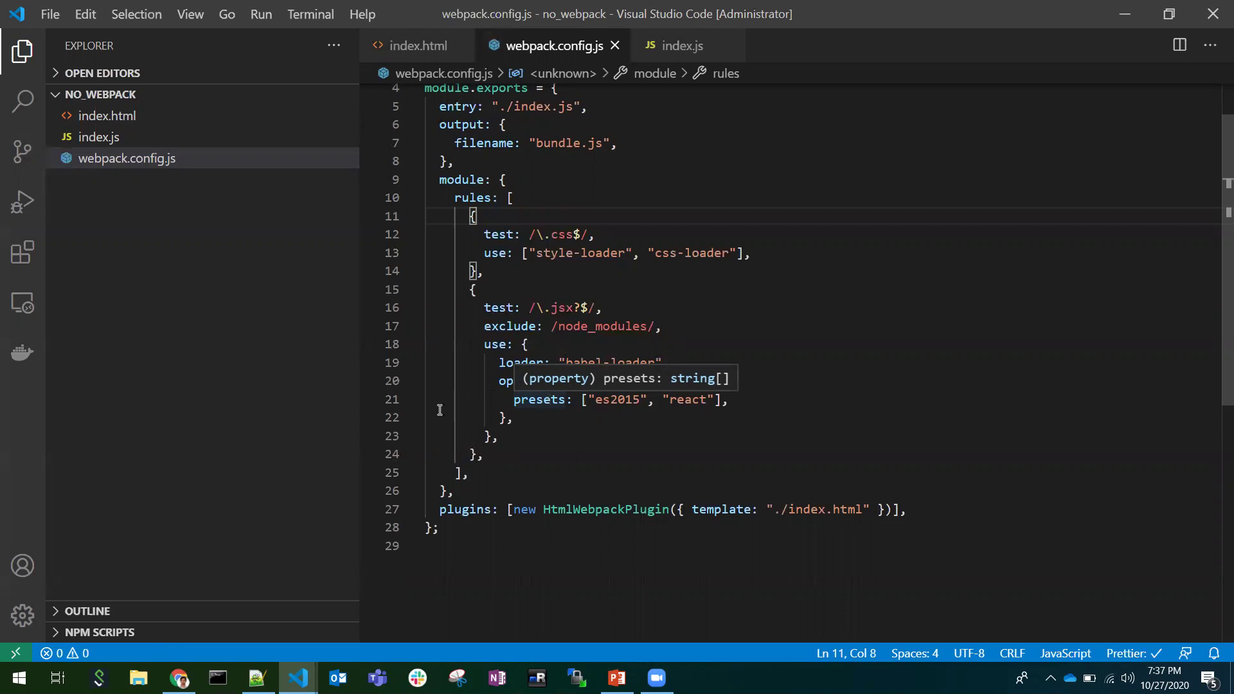
pyautogui.moveTo(455, 491)
pyautogui.mouseDown()
pyautogui.moveTo(453, 247)
pyautogui.moveTo(425, 180)
pyautogui.mouseUp()
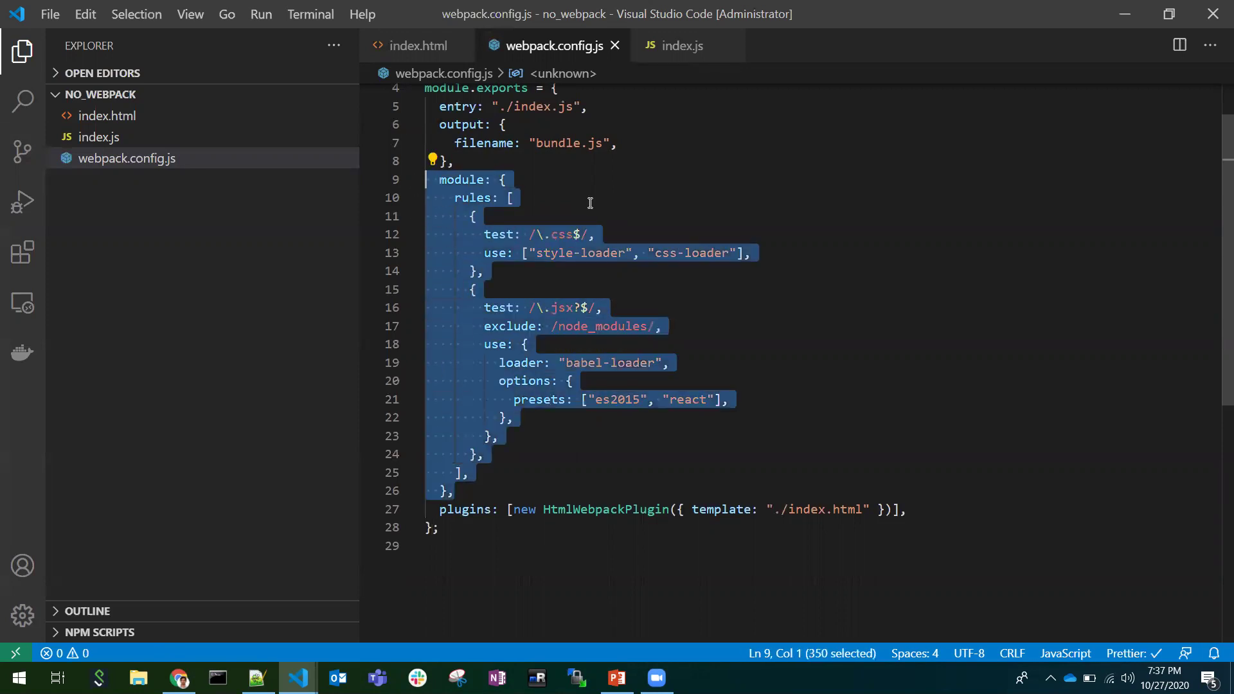
pyautogui.click(579, 216)
pyautogui.moveTo(522, 235); pyautogui.dragTo(589, 235)
pyautogui.click(604, 218)
pyautogui.click(529, 234)
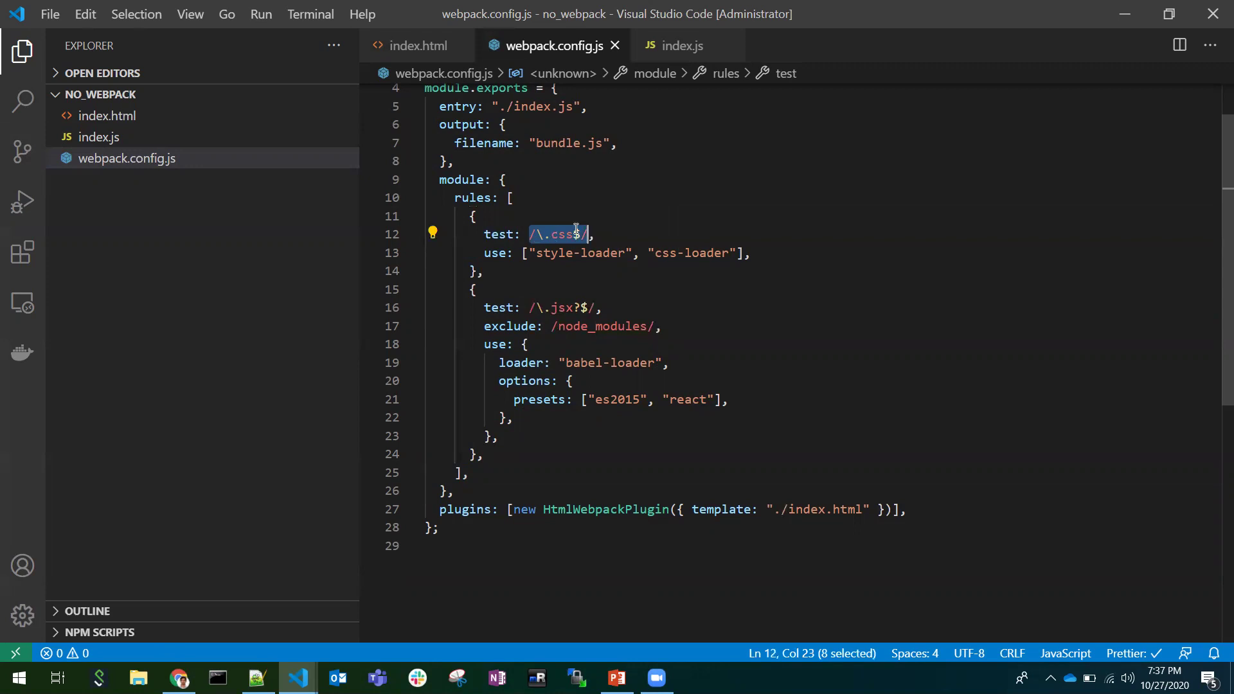
pyautogui.click(487, 235)
pyautogui.moveTo(444, 203); pyautogui.dragTo(476, 218)
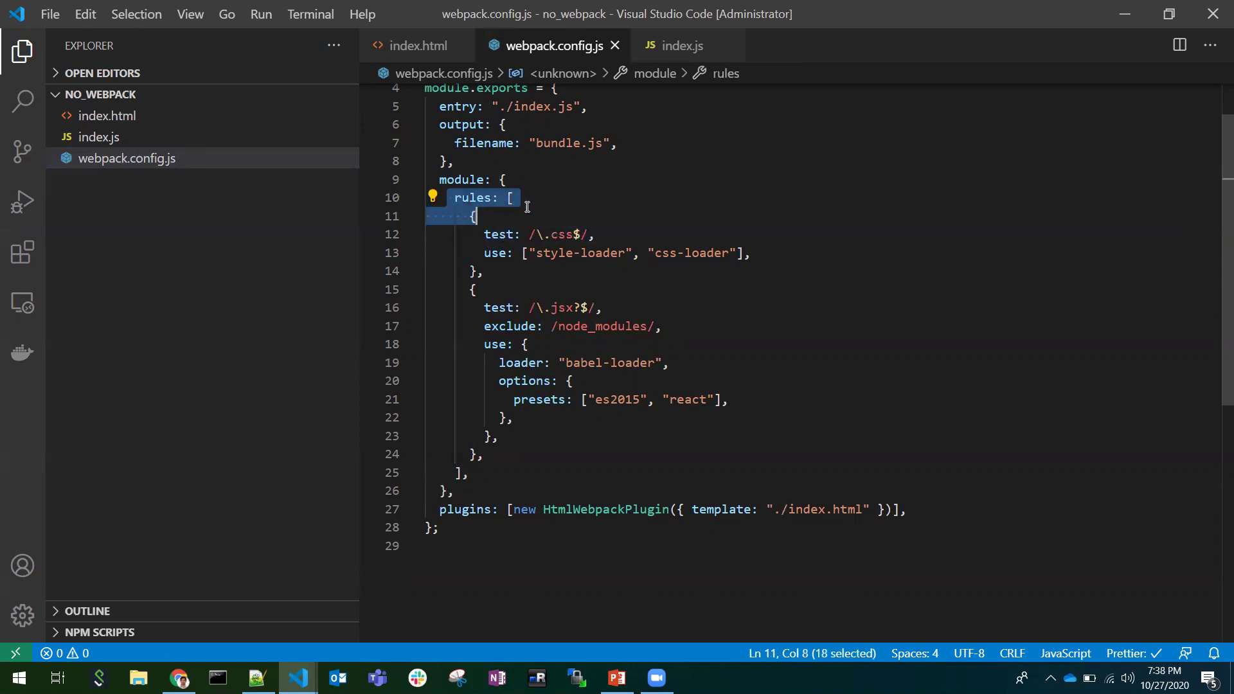
pyautogui.click(455, 198)
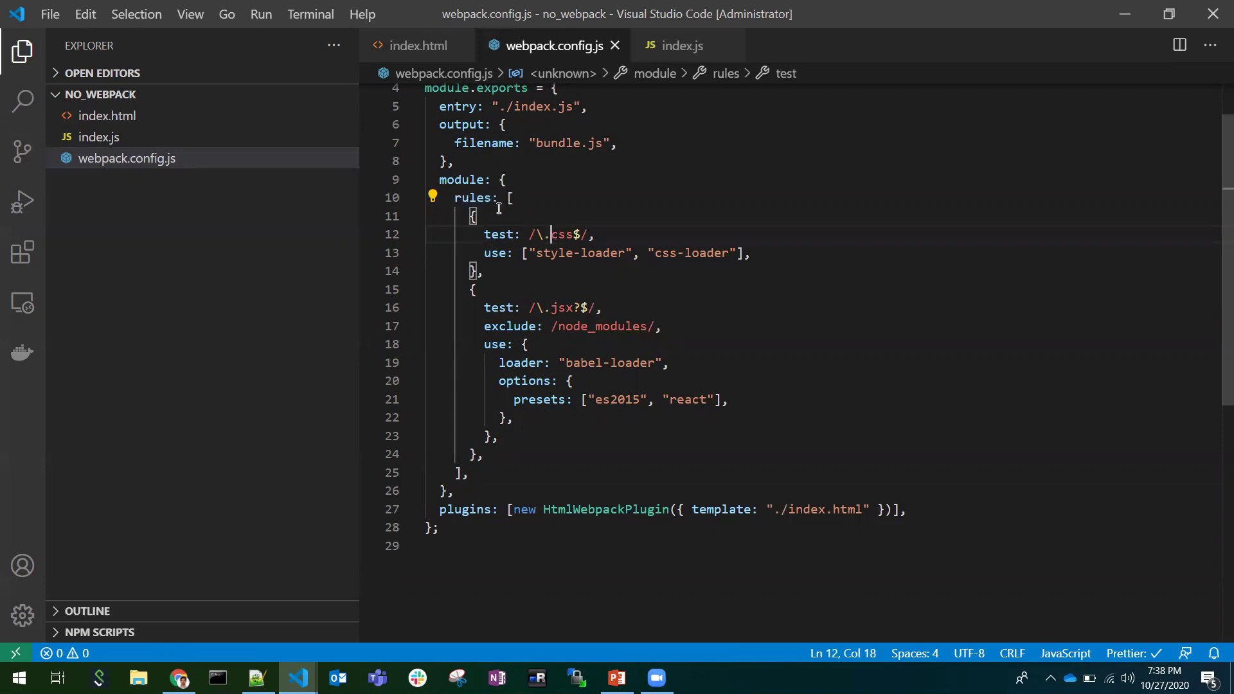
pyautogui.keyDown('shift'); pyautogui.click(484, 272); pyautogui.keyUp('shift')
pyautogui.moveTo(546, 390); pyautogui.dragTo(548, 473)
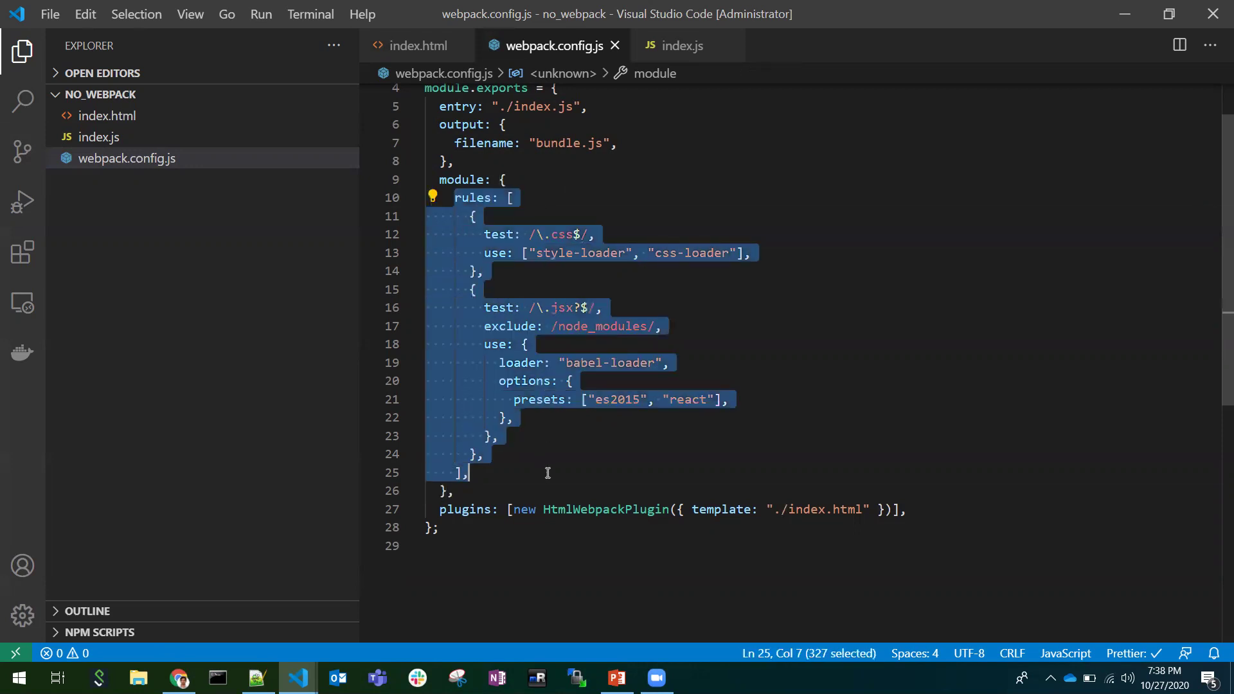
pyautogui.click(437, 179)
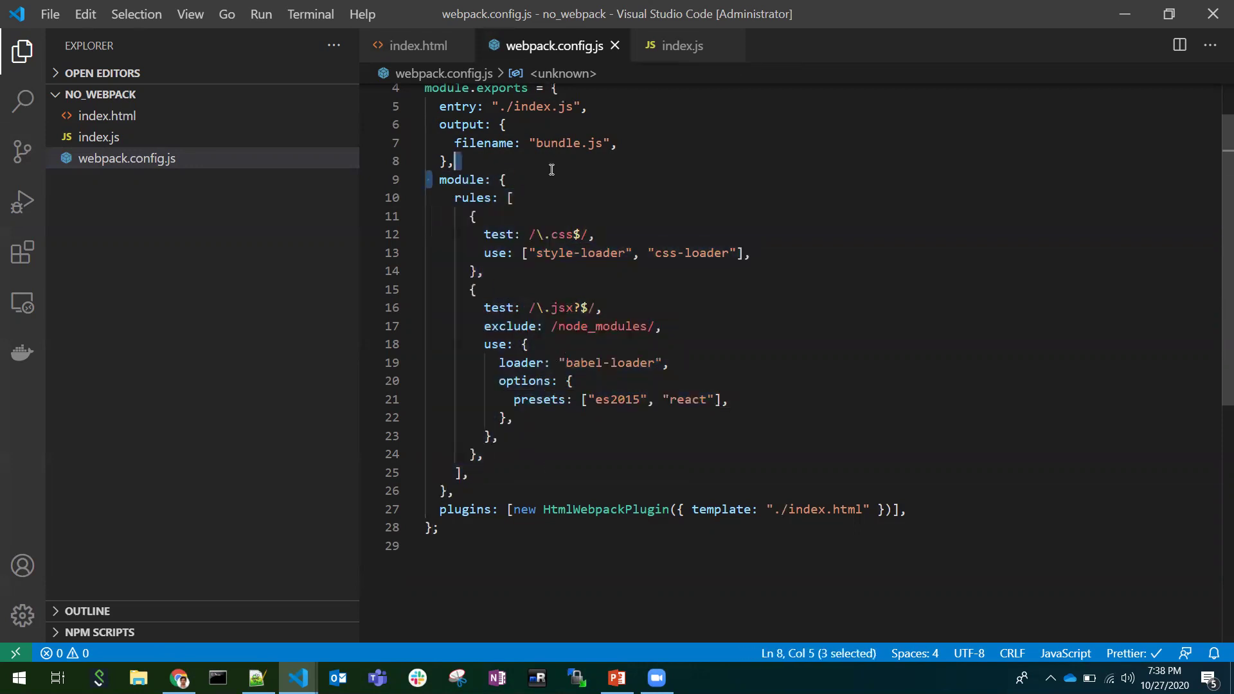
pyautogui.click(506, 179)
pyautogui.moveTo(457, 212); pyautogui.dragTo(525, 271)
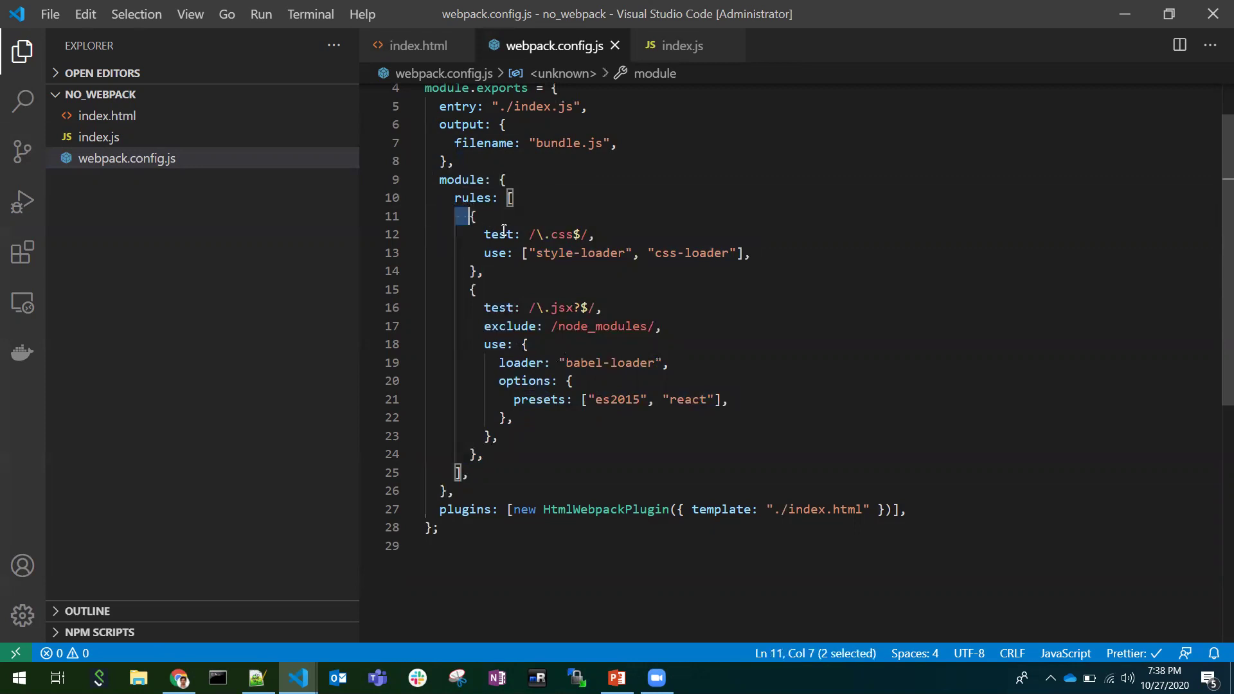
pyautogui.click(526, 271)
pyautogui.moveTo(485, 234); pyautogui.dragTo(591, 235)
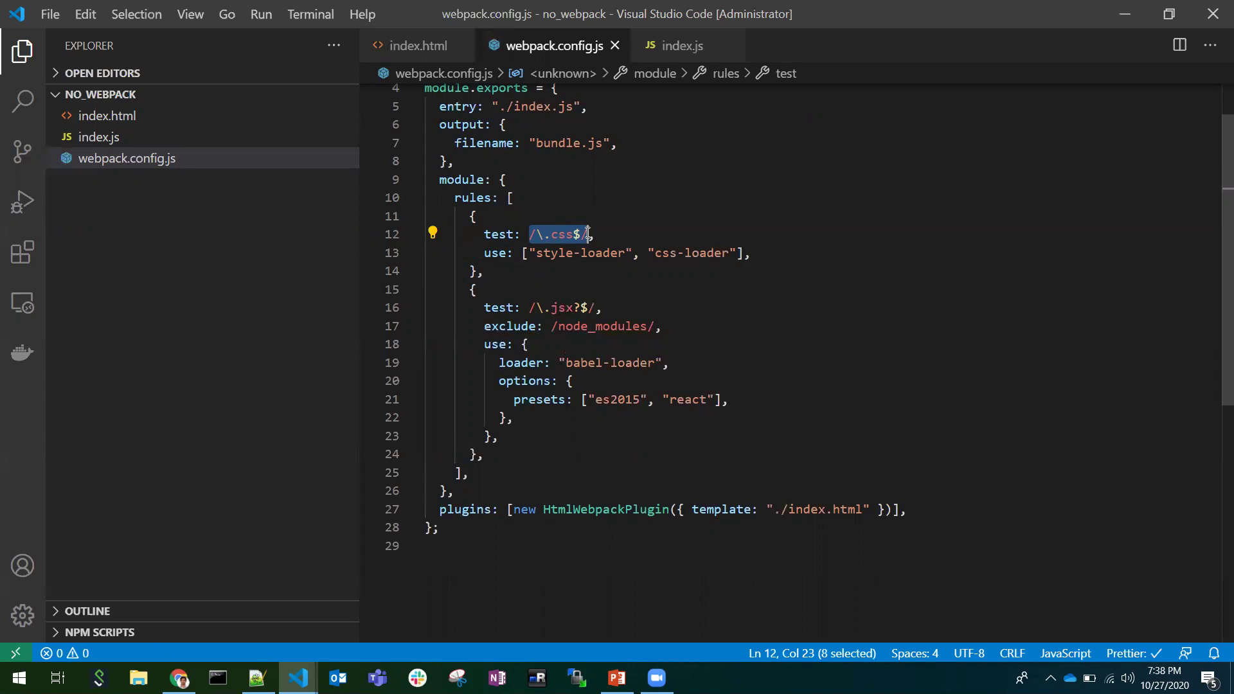
pyautogui.moveTo(470, 254); pyautogui.dragTo(794, 252)
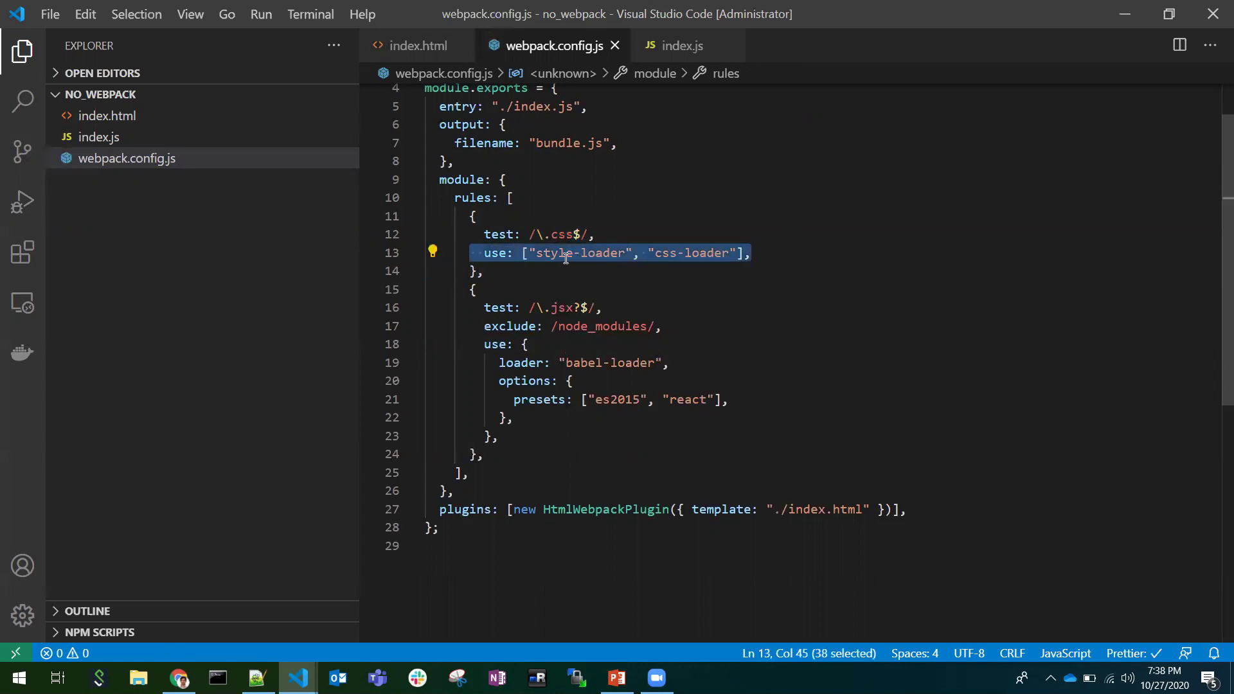
pyautogui.moveTo(536, 253); pyautogui.dragTo(738, 247)
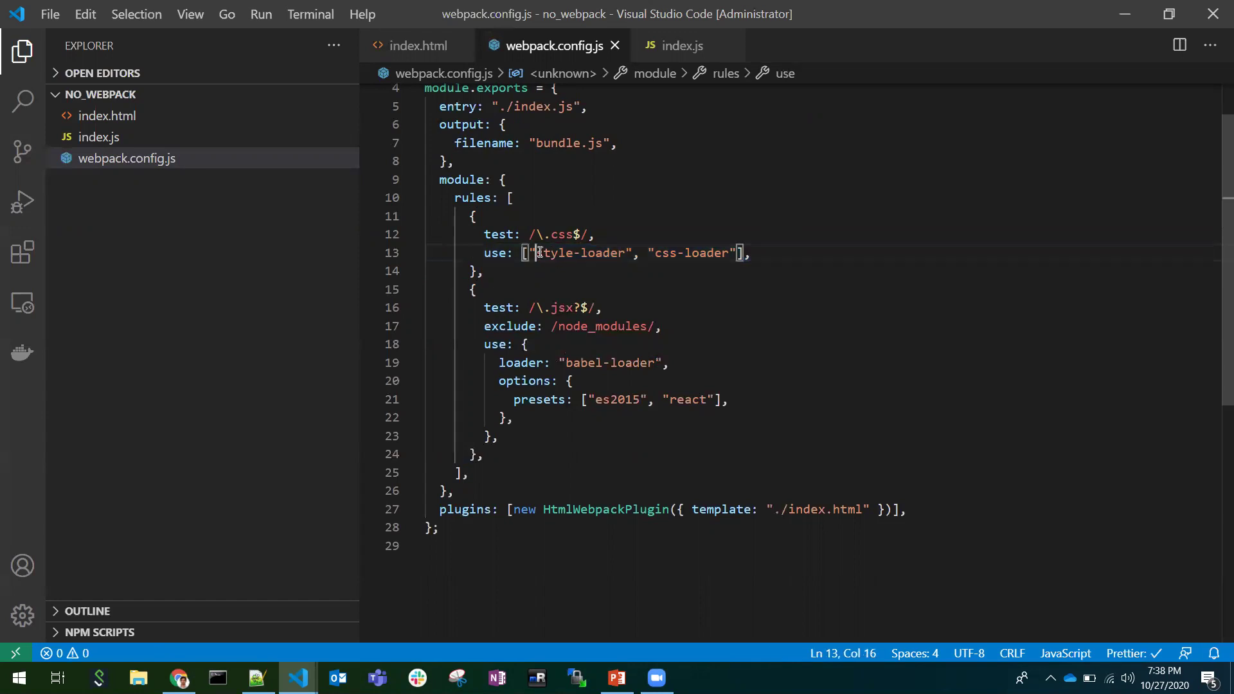
pyautogui.click(751, 253)
pyautogui.moveTo(474, 253)
pyautogui.mouseDown()
pyautogui.moveTo(754, 253)
pyautogui.moveTo(529, 252)
pyautogui.mouseUp()
pyautogui.click(762, 252)
pyautogui.press('Down')
pyautogui.moveTo(638, 252); pyautogui.dragTo(744, 252)
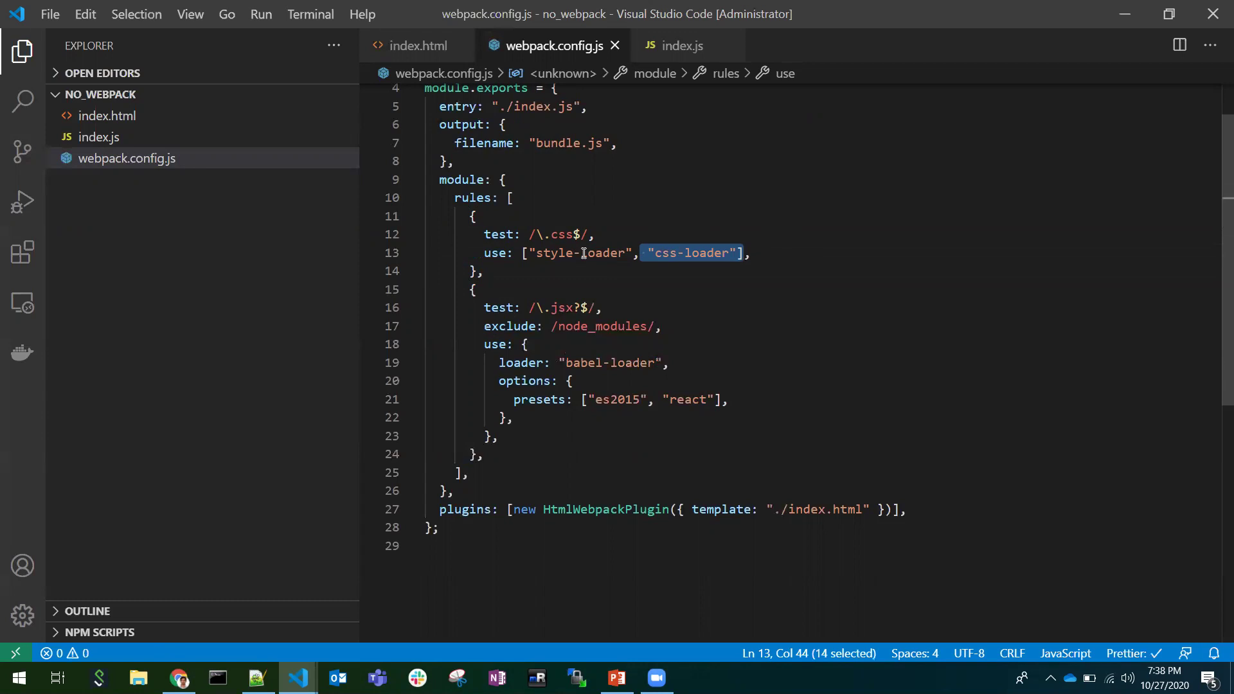
pyautogui.moveTo(515, 235); pyautogui.dragTo(591, 234)
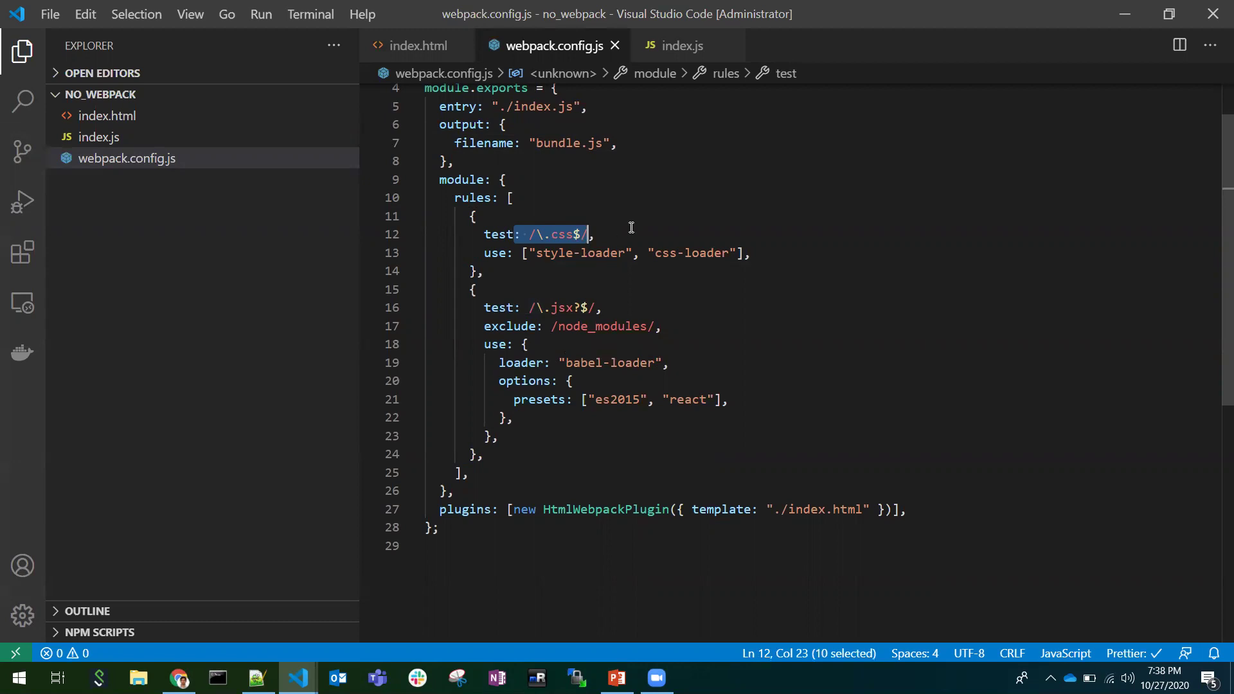
pyautogui.click(528, 253)
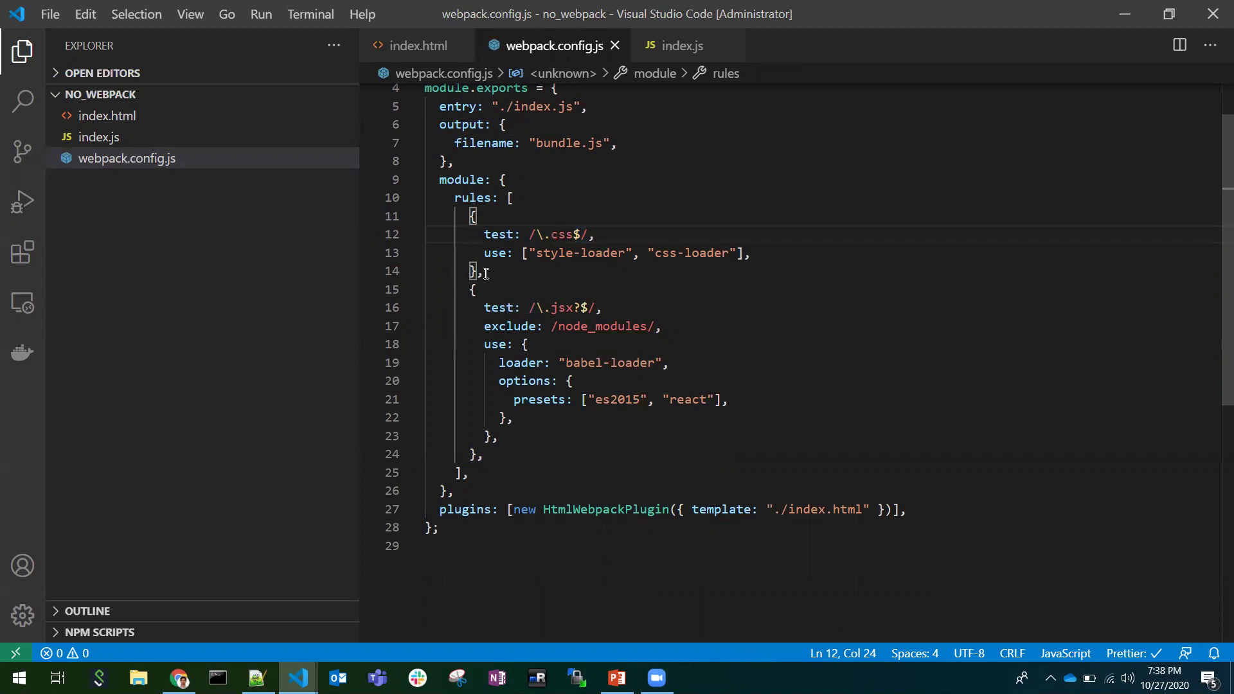
pyautogui.moveTo(483, 271); pyautogui.dragTo(443, 224)
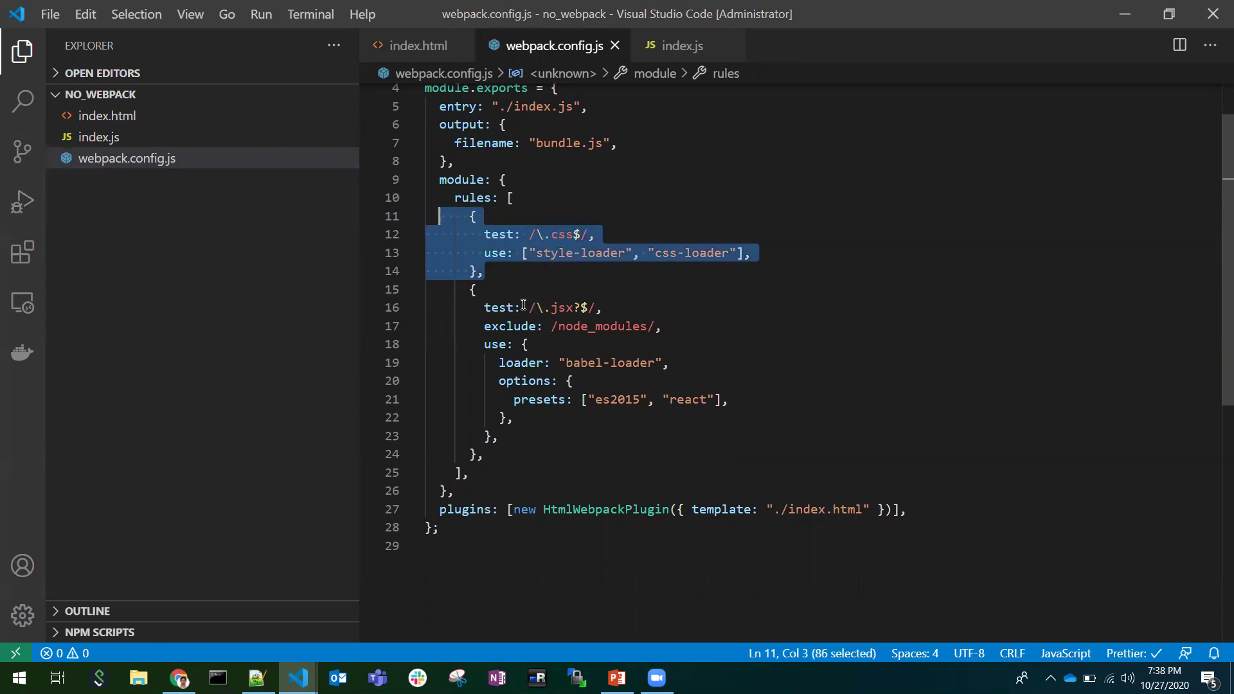
pyautogui.moveTo(522, 308); pyautogui.dragTo(604, 308)
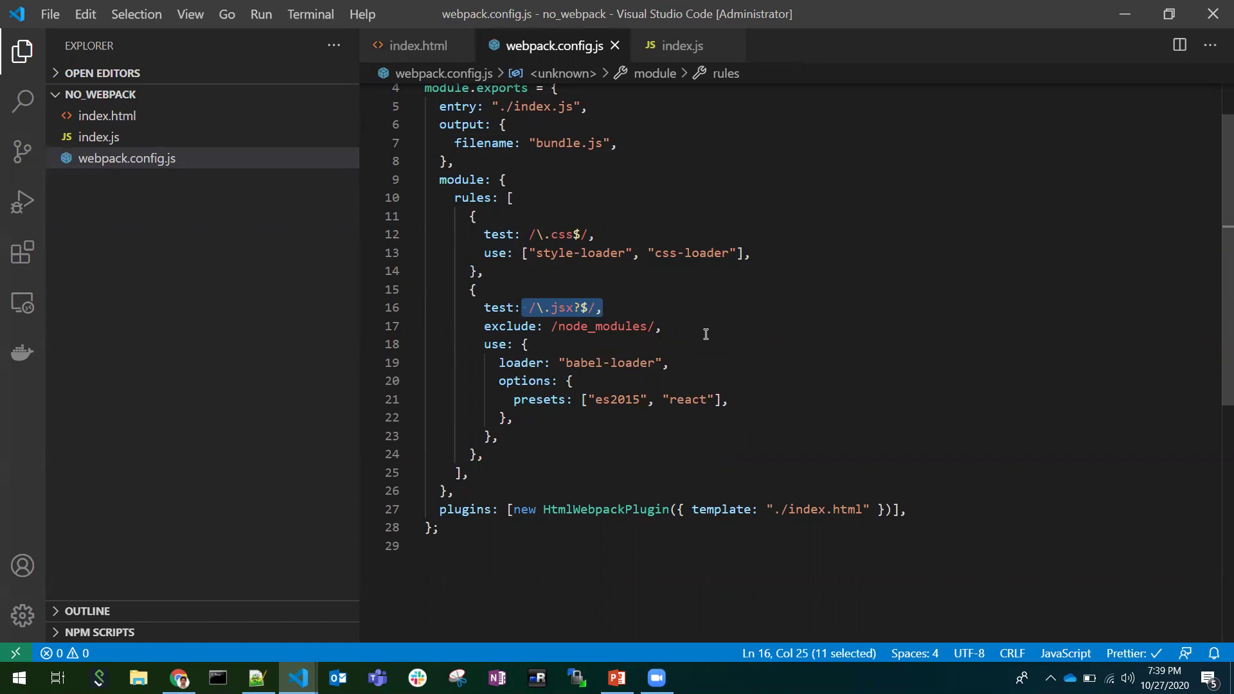
pyautogui.scroll(-3, 502, 424)
pyautogui.moveTo(426, 325); pyautogui.dragTo(911, 329)
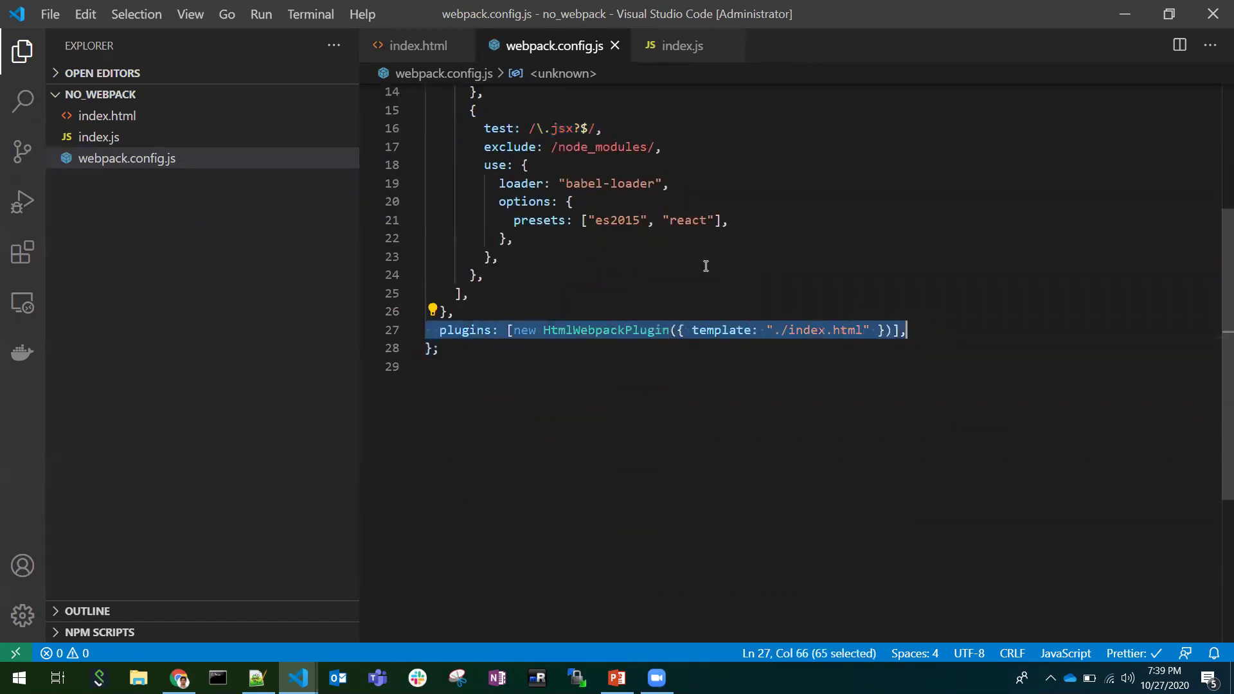
pyautogui.doubleClick(661, 333)
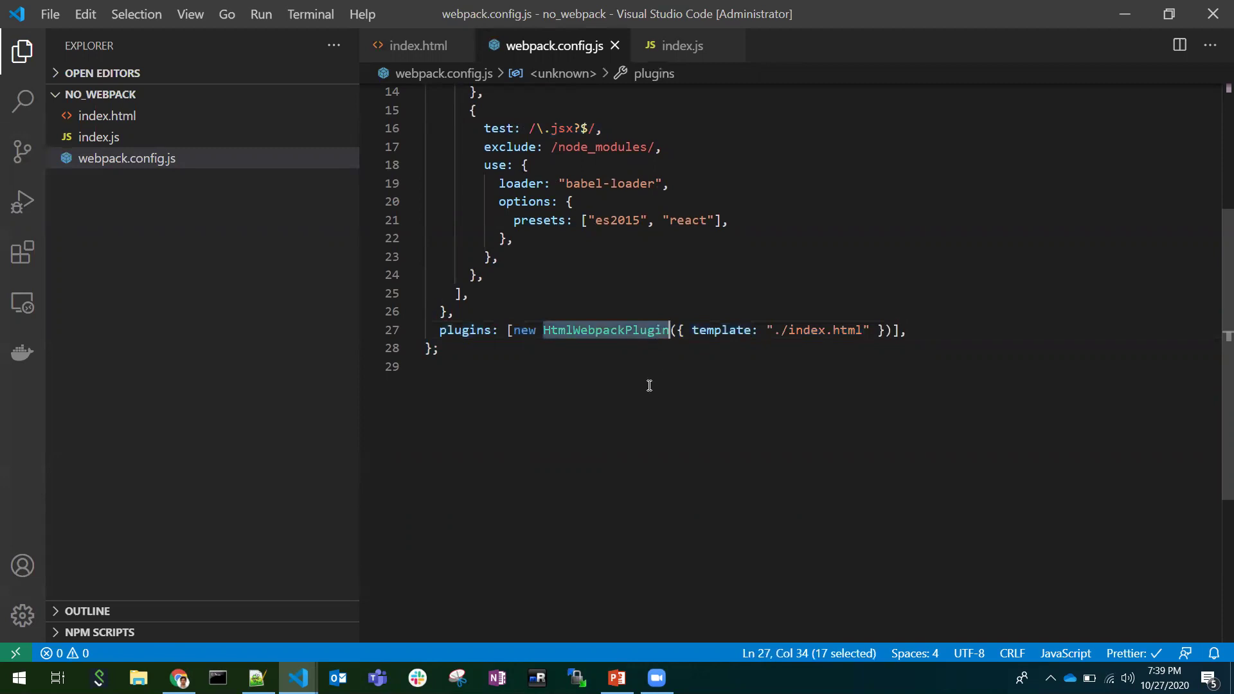
pyautogui.scroll(3, 649, 386)
pyautogui.scroll(1, 649, 385)
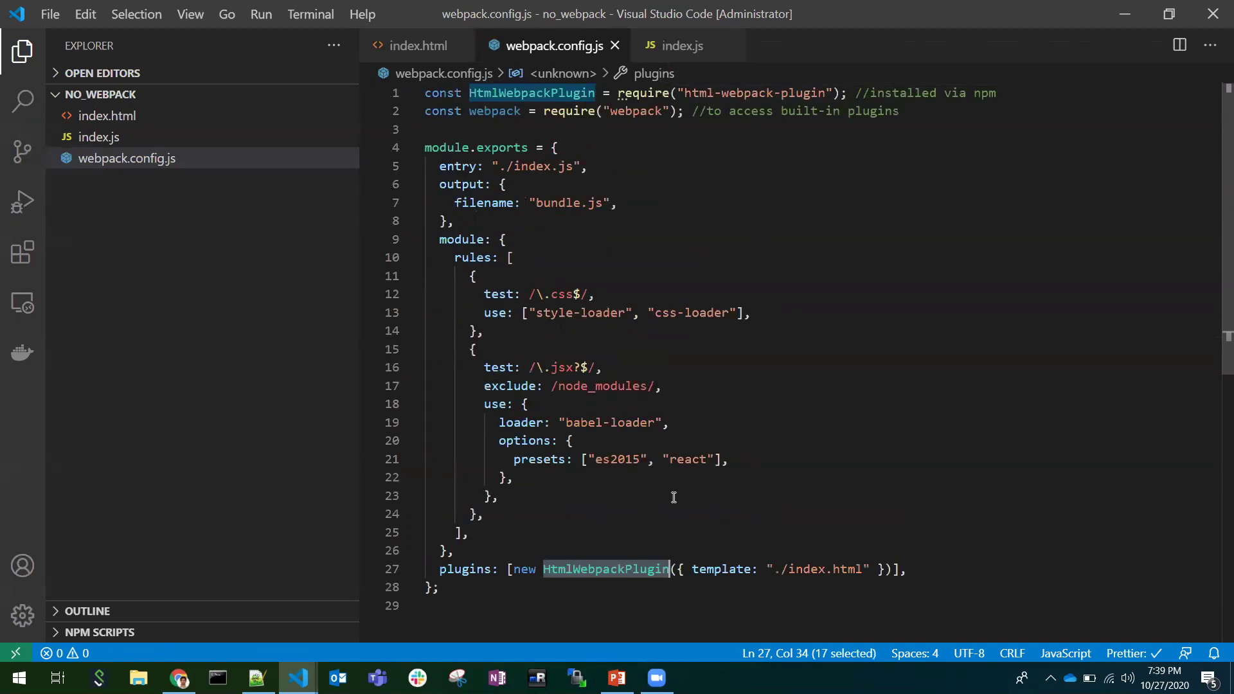
pyautogui.scroll(-2, 673, 497)
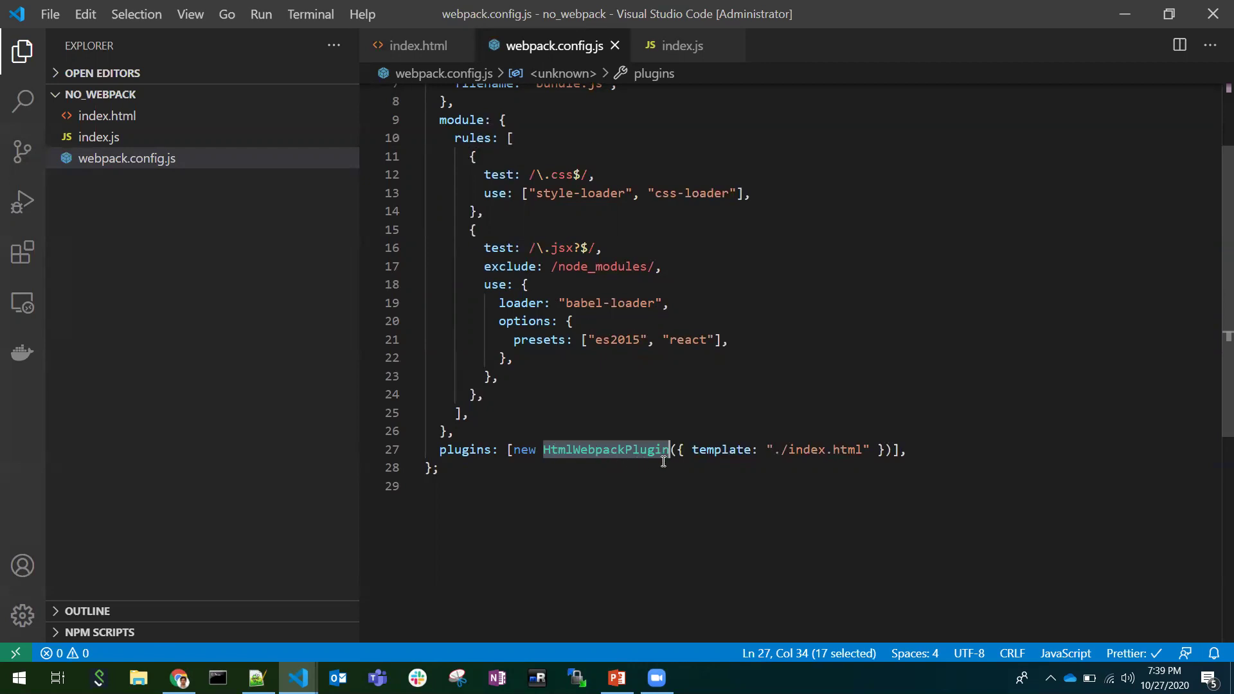
pyautogui.scroll(2, 666, 462)
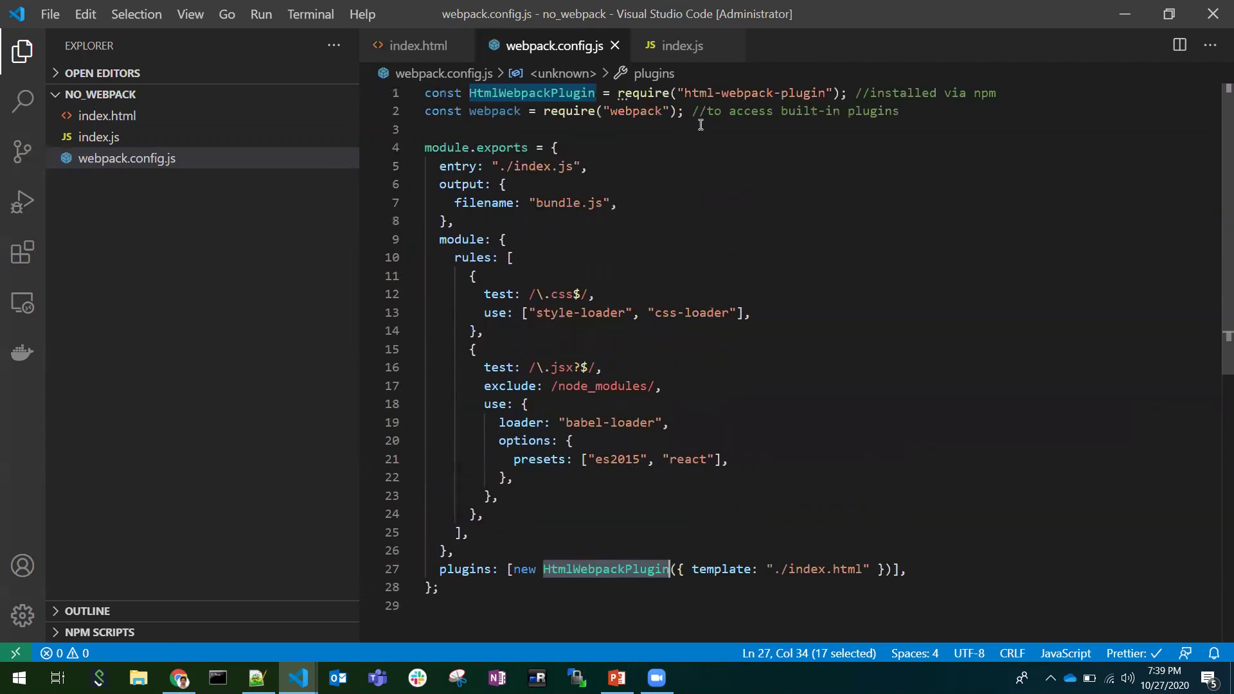
pyautogui.scroll(-2, 721, 449)
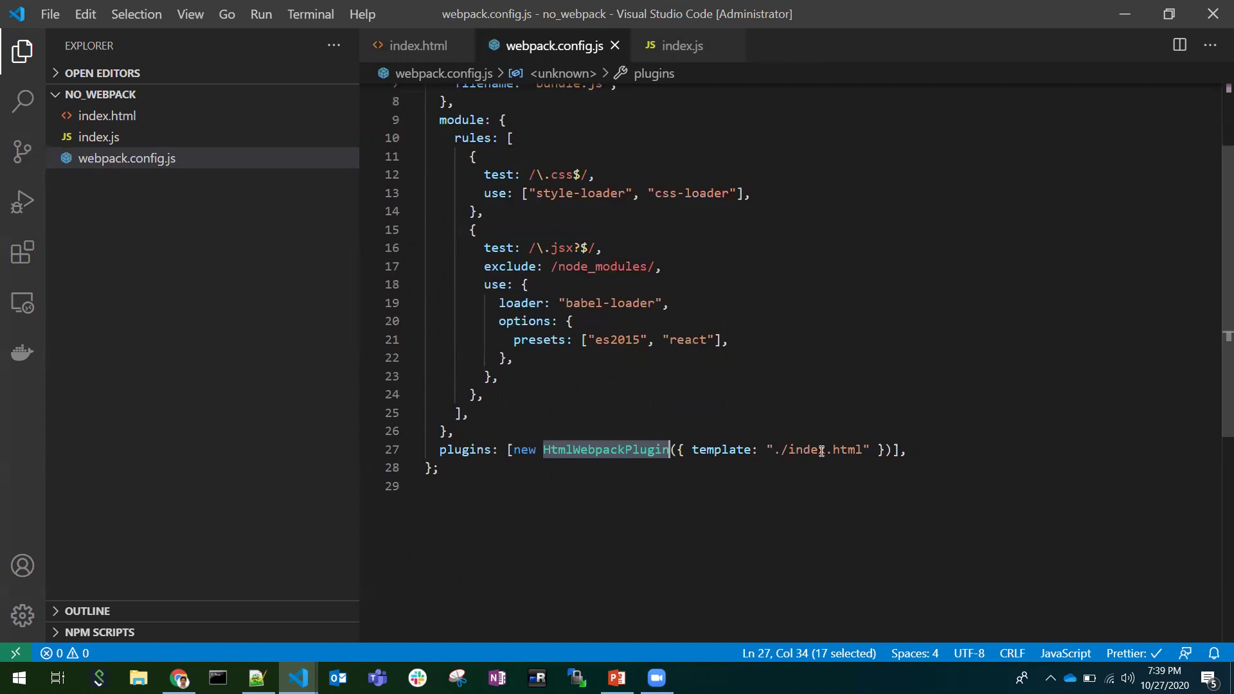
pyautogui.moveTo(782, 450); pyautogui.dragTo(863, 449)
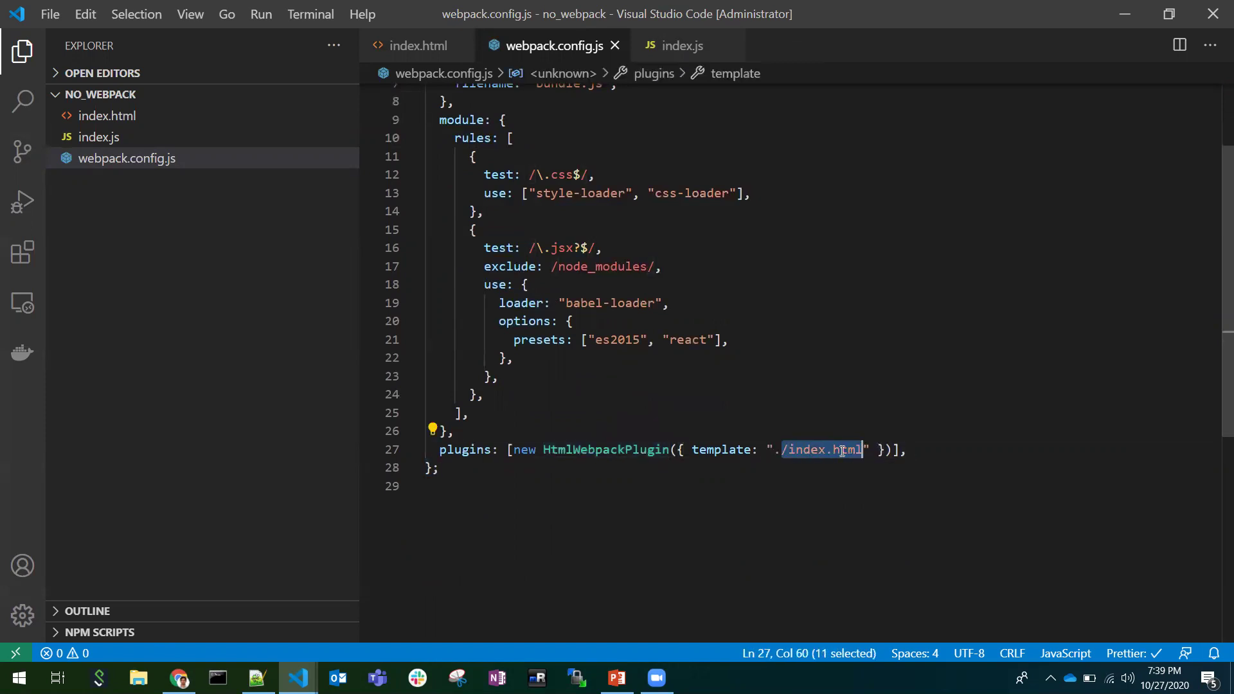
pyautogui.moveTo(425, 450); pyautogui.dragTo(919, 447)
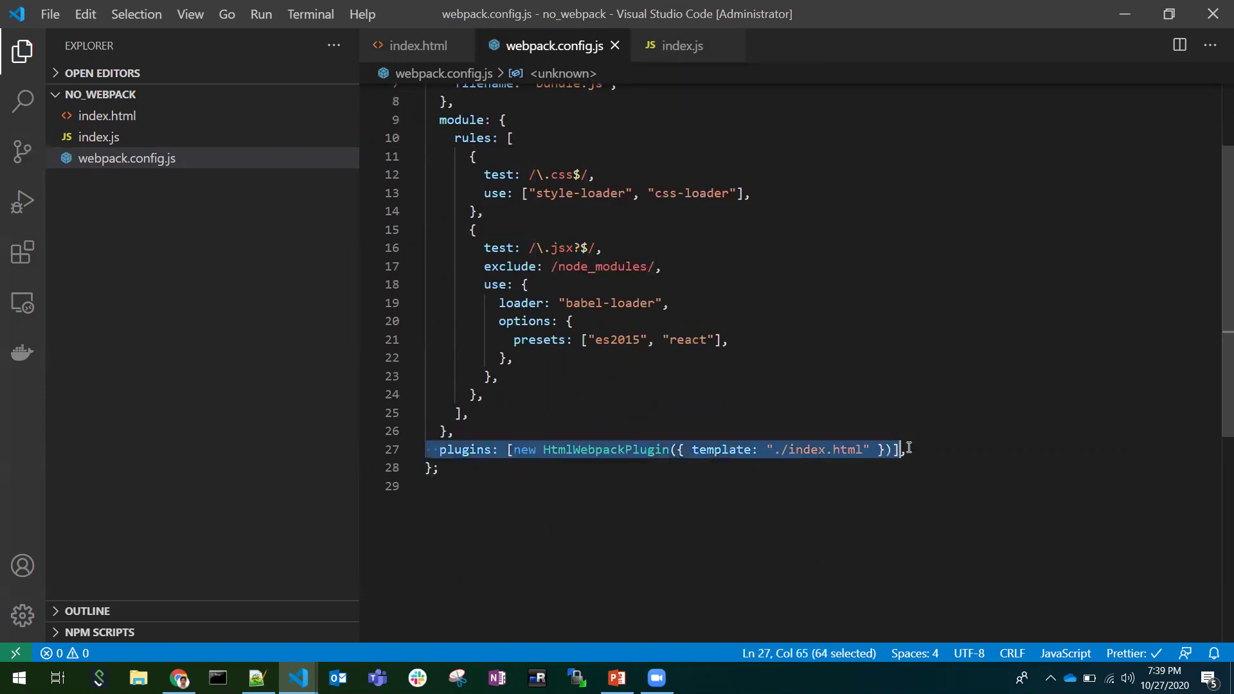
pyautogui.moveTo(606, 450)
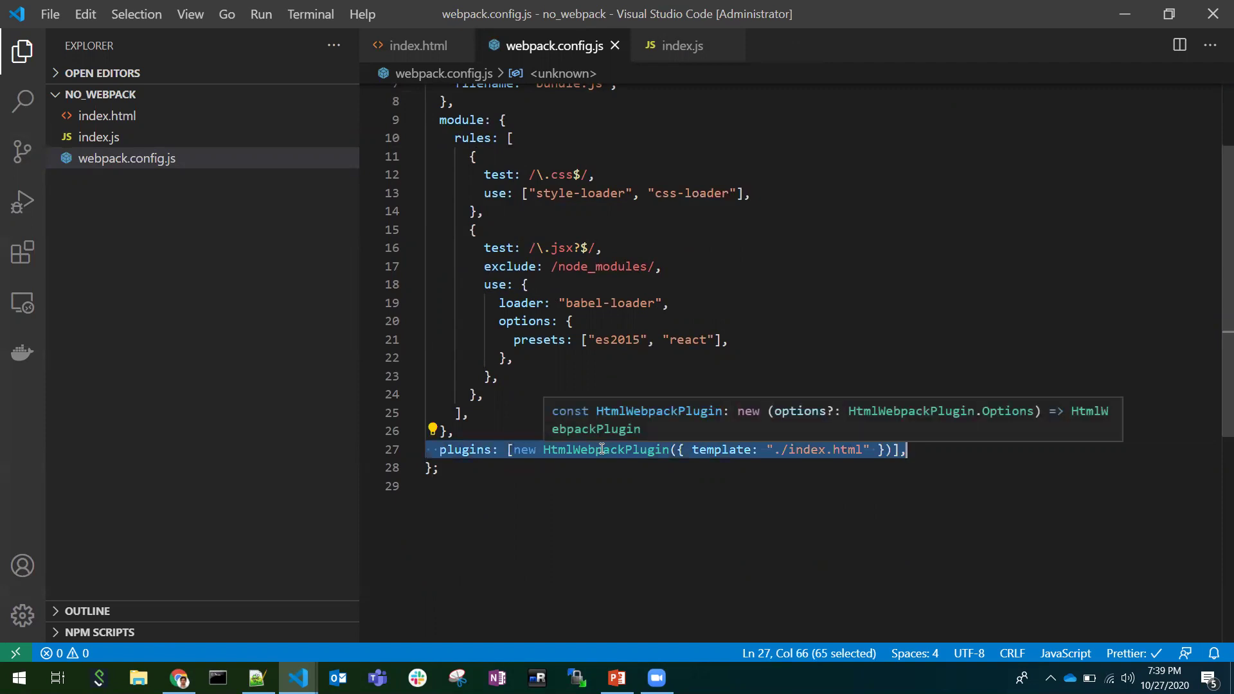
pyautogui.click(661, 394)
pyautogui.scroll(3, 663, 397)
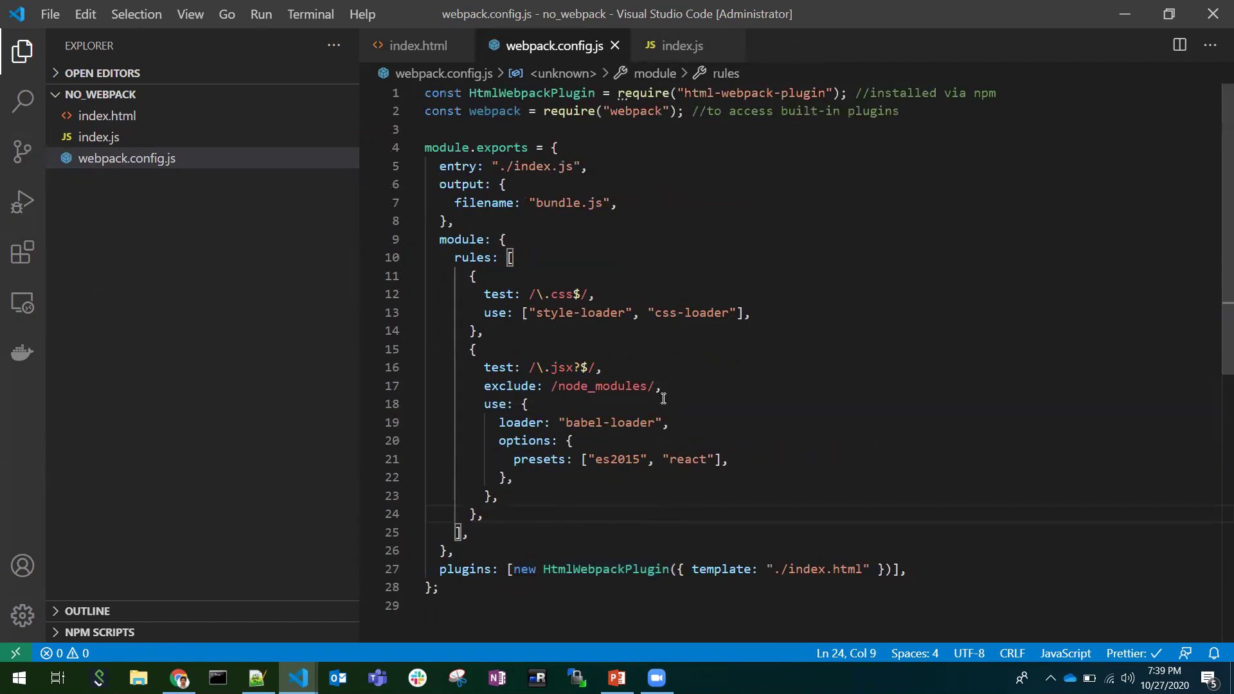
# - Show PowerPoint slide 7 and select its SmartArt diagram of three dependency-graph tools
pyautogui.click(617, 678)
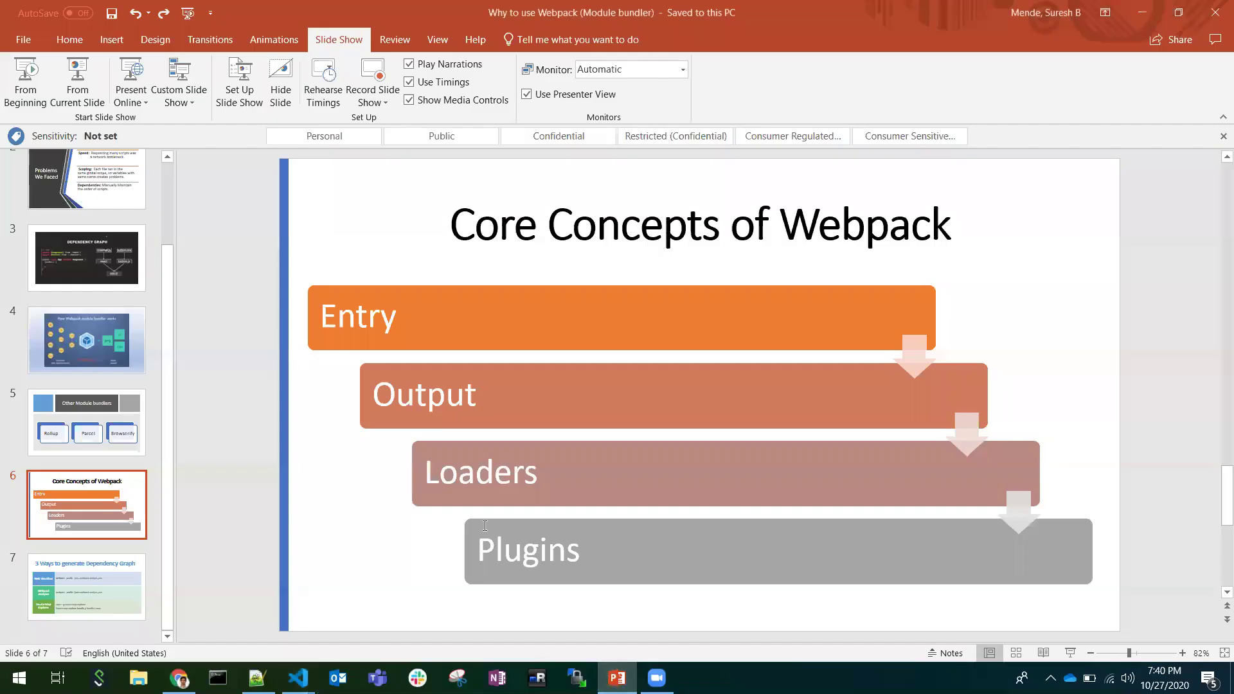
pyautogui.click(126, 560)
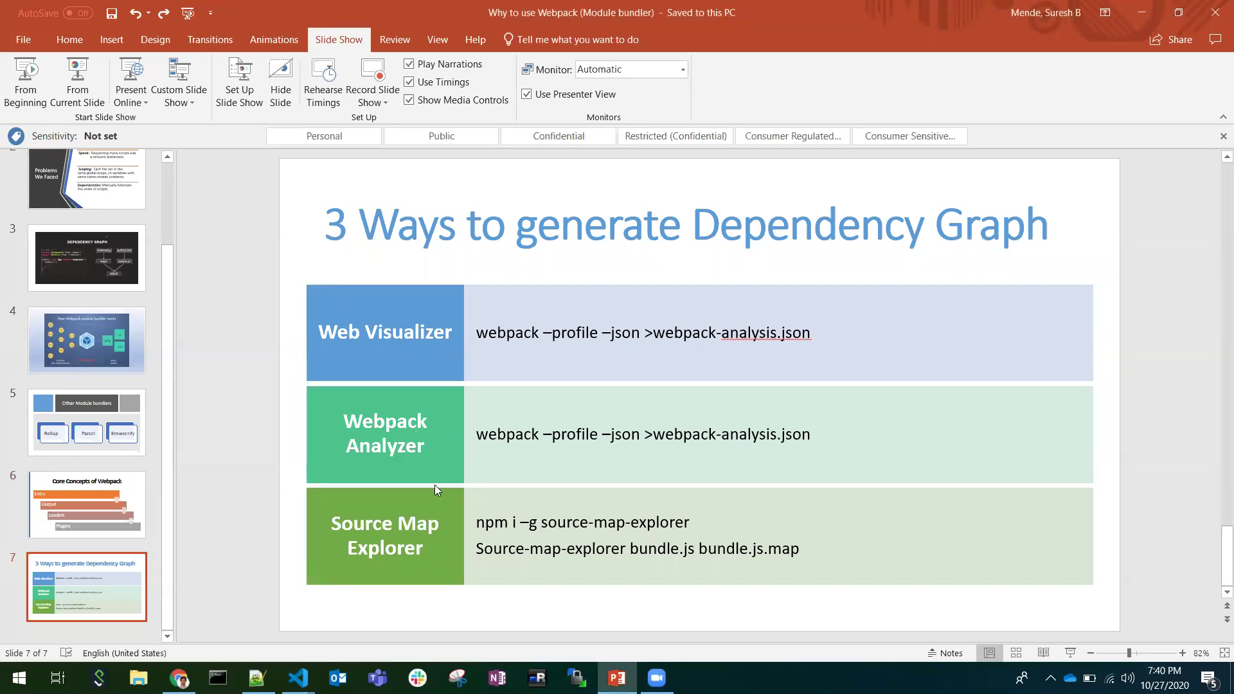
pyautogui.click(473, 332)
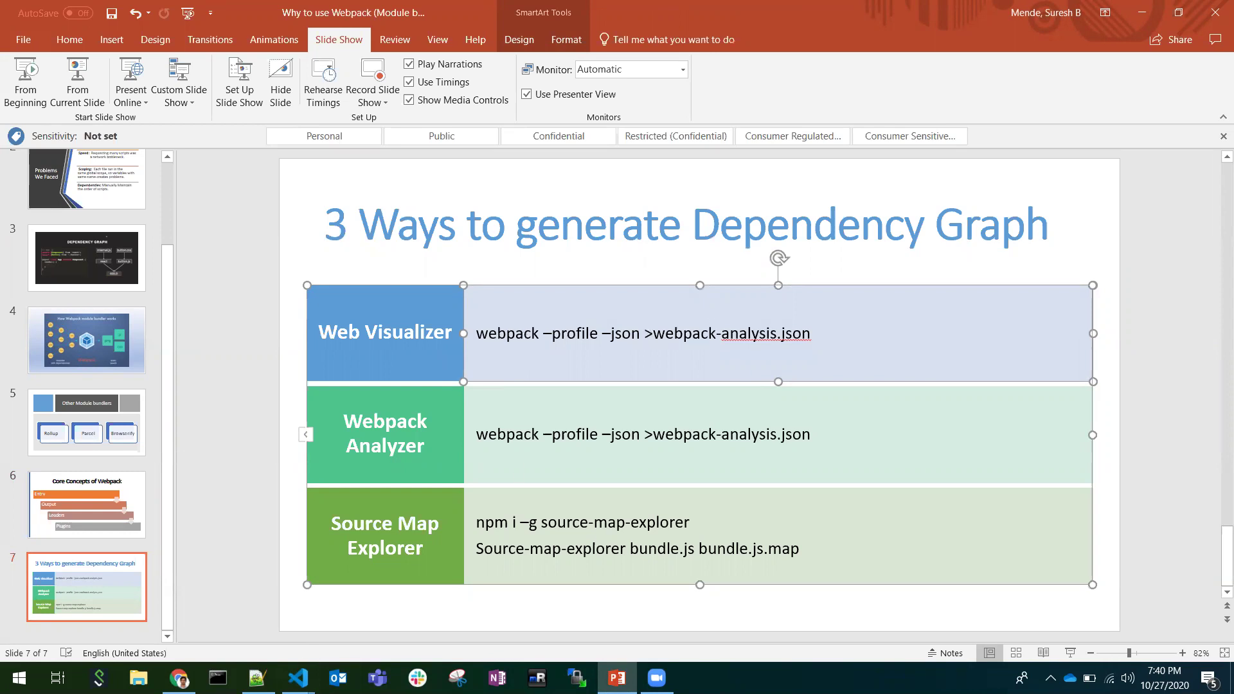
# - In the webpack_demo project, collapse the build folder and open webpack.json
pyautogui.moveTo(298, 678)
pyautogui.click(258, 622)
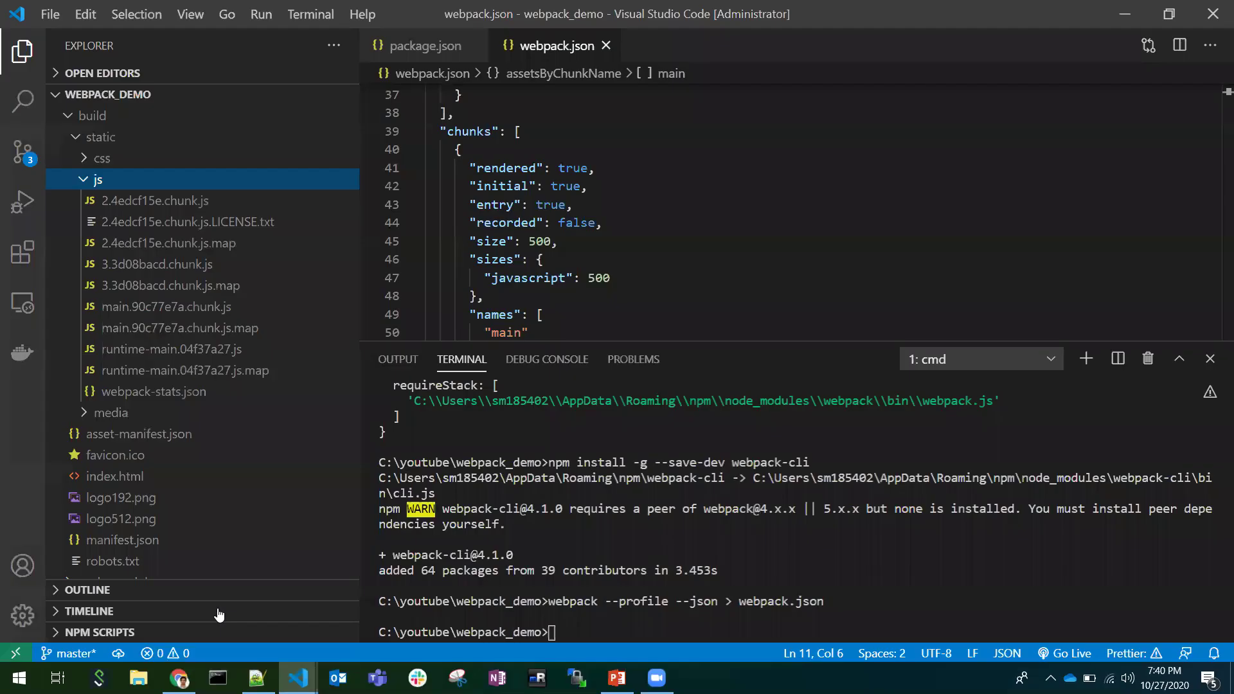
pyautogui.click(66, 117)
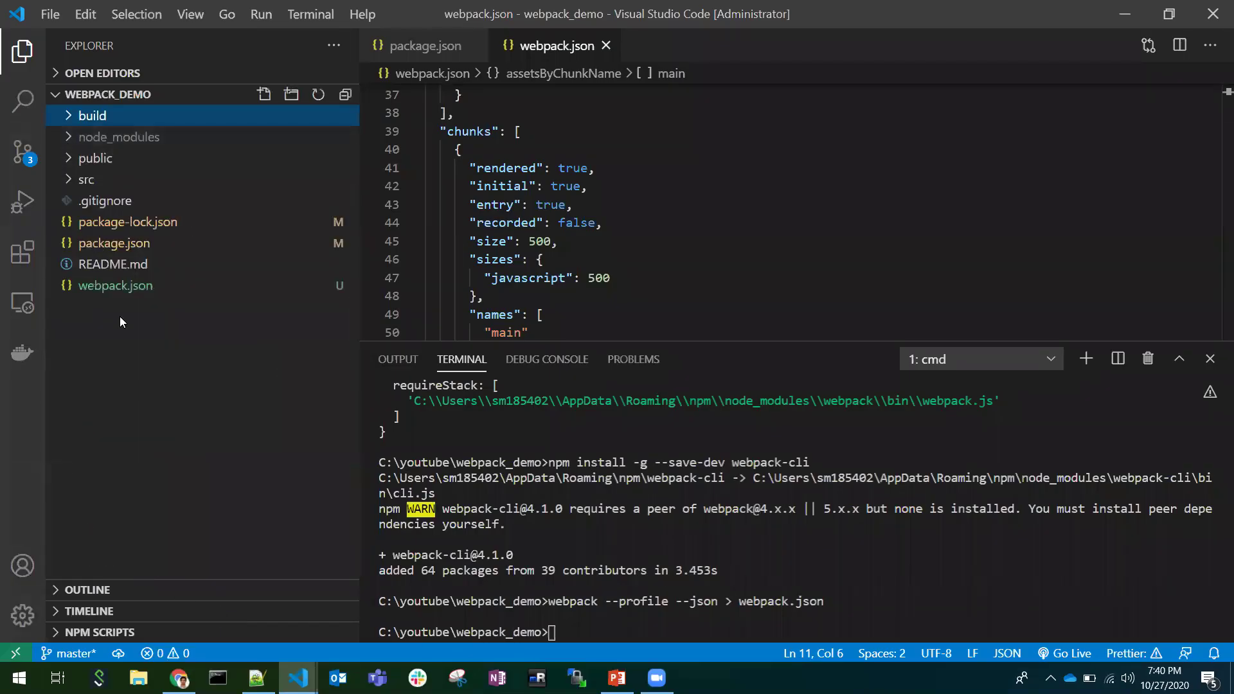
pyautogui.click(121, 291)
pyautogui.scroll(3, 680, 249)
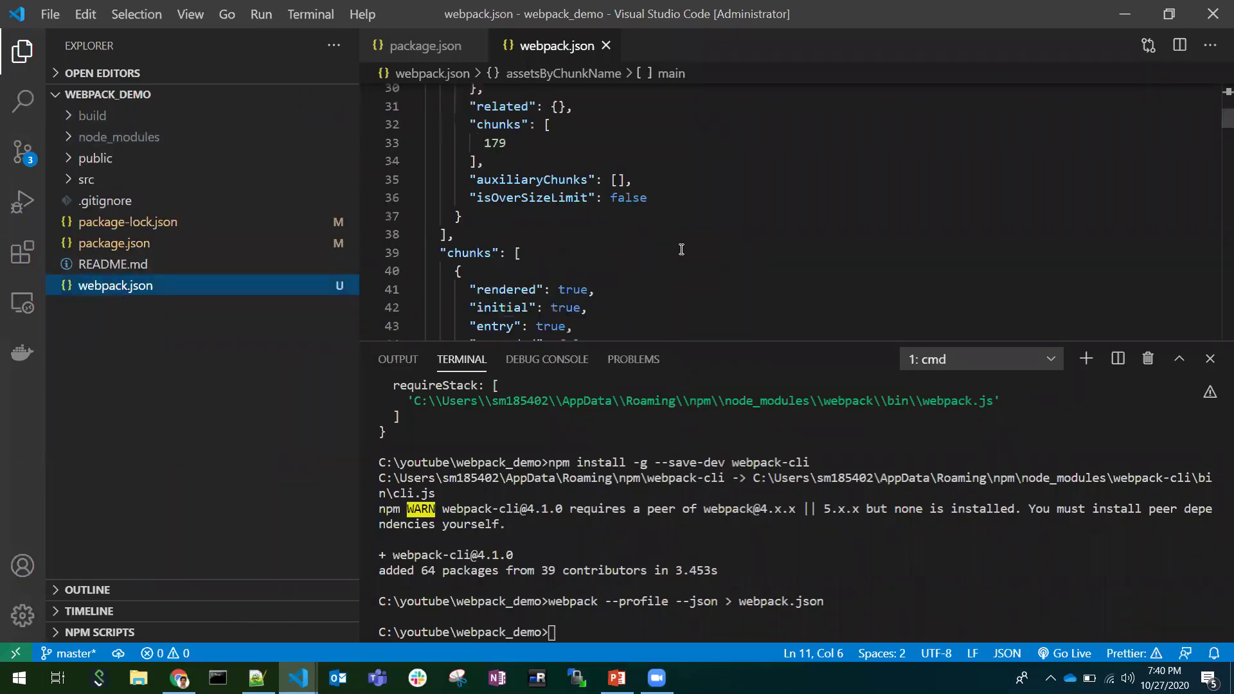
pyautogui.scroll(6, 681, 250)
pyautogui.scroll(3, 680, 250)
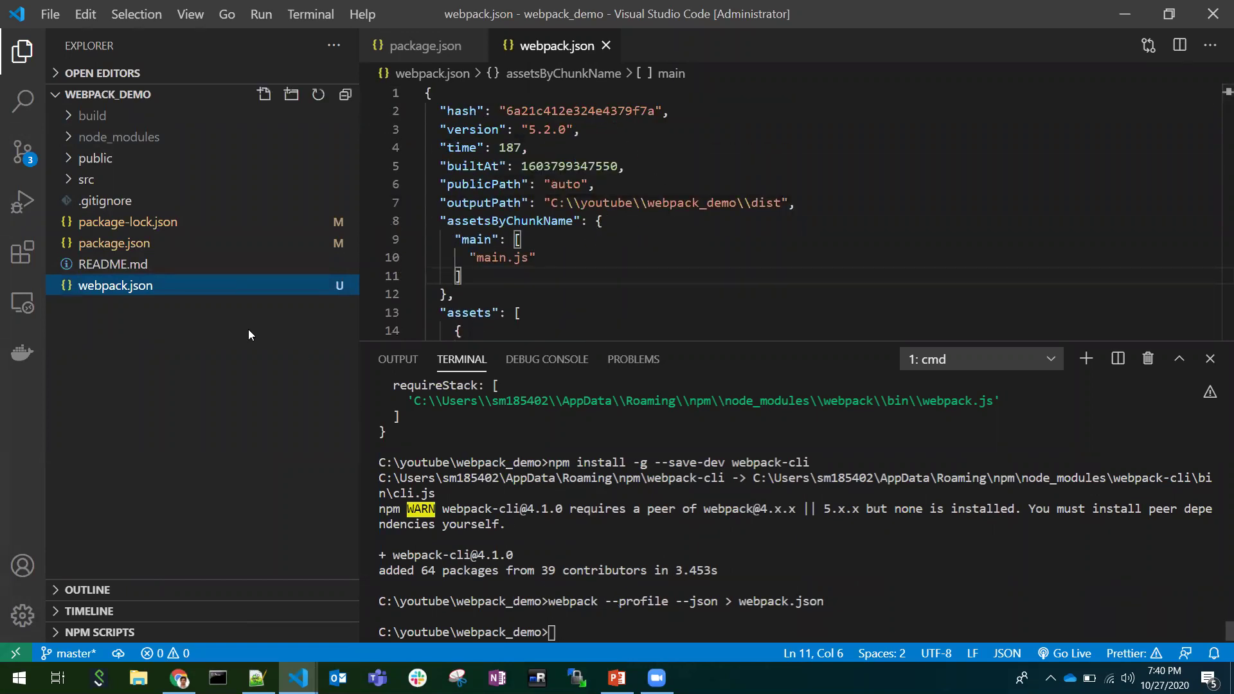
# - In Chrome's Webpack Visualizer tab, load the demo stats to chart bundle.js module sizes
pyautogui.click(179, 678)
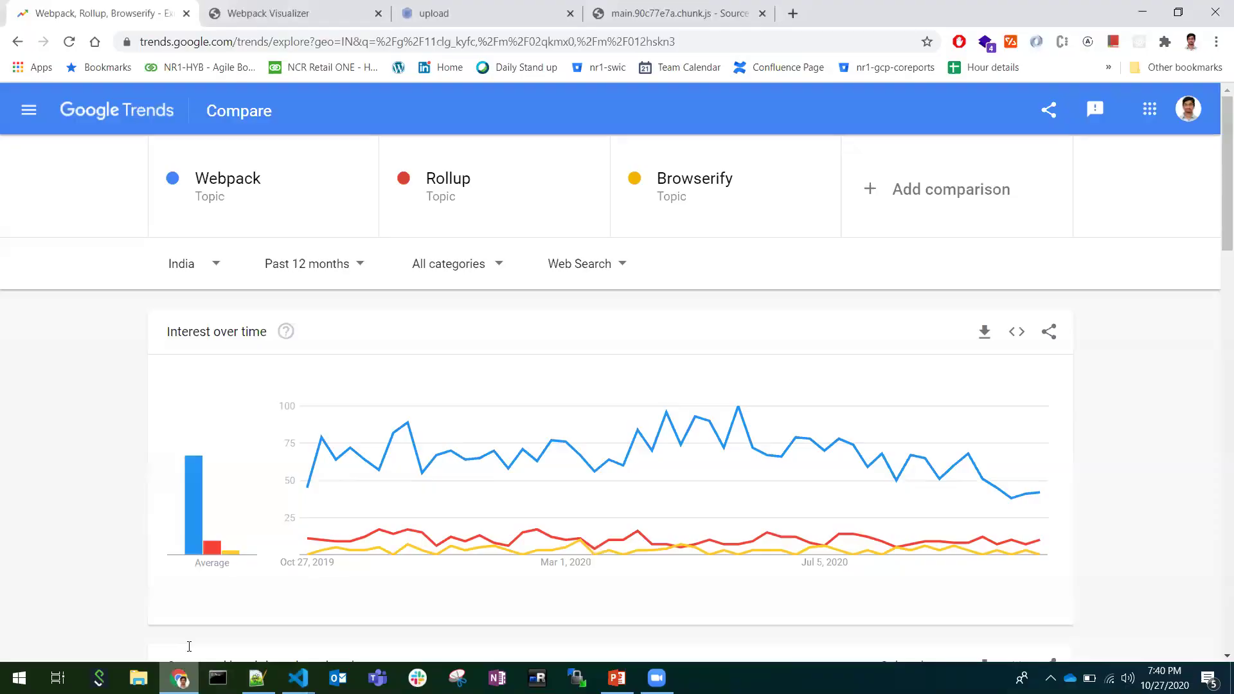
pyautogui.click(309, 14)
pyautogui.hotkey('ctrl', 'Tab')
pyautogui.click(279, 16)
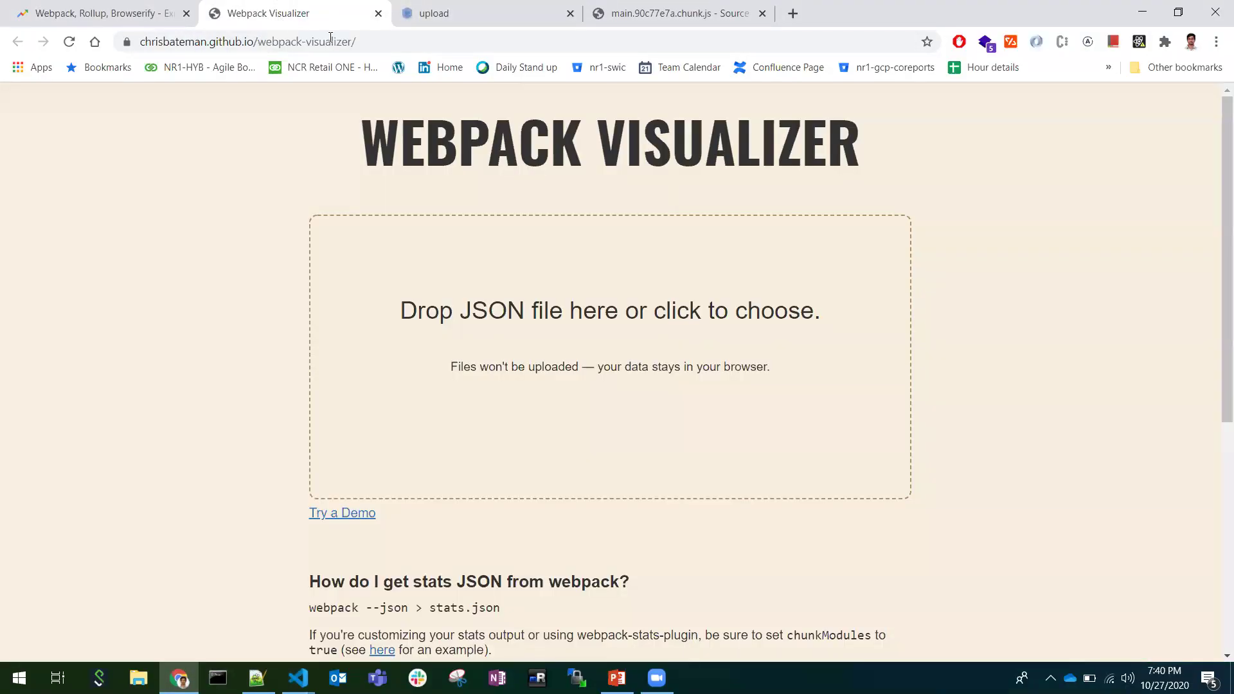
pyautogui.click(330, 40)
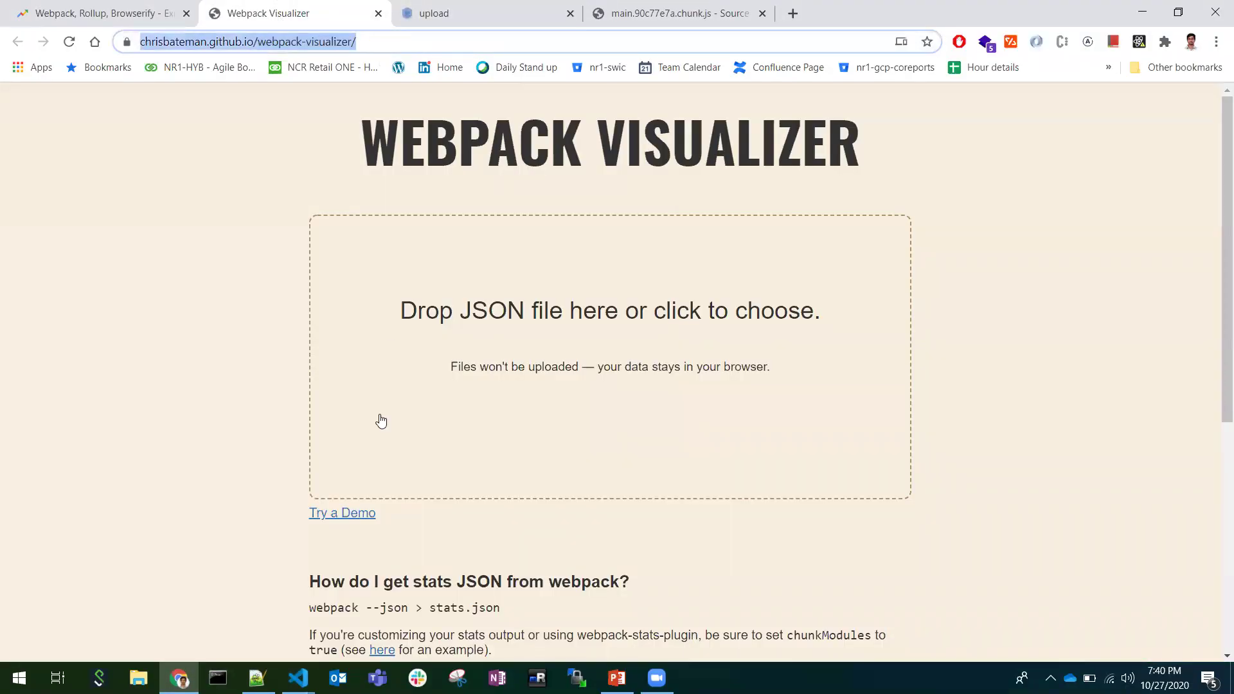
pyautogui.click(338, 515)
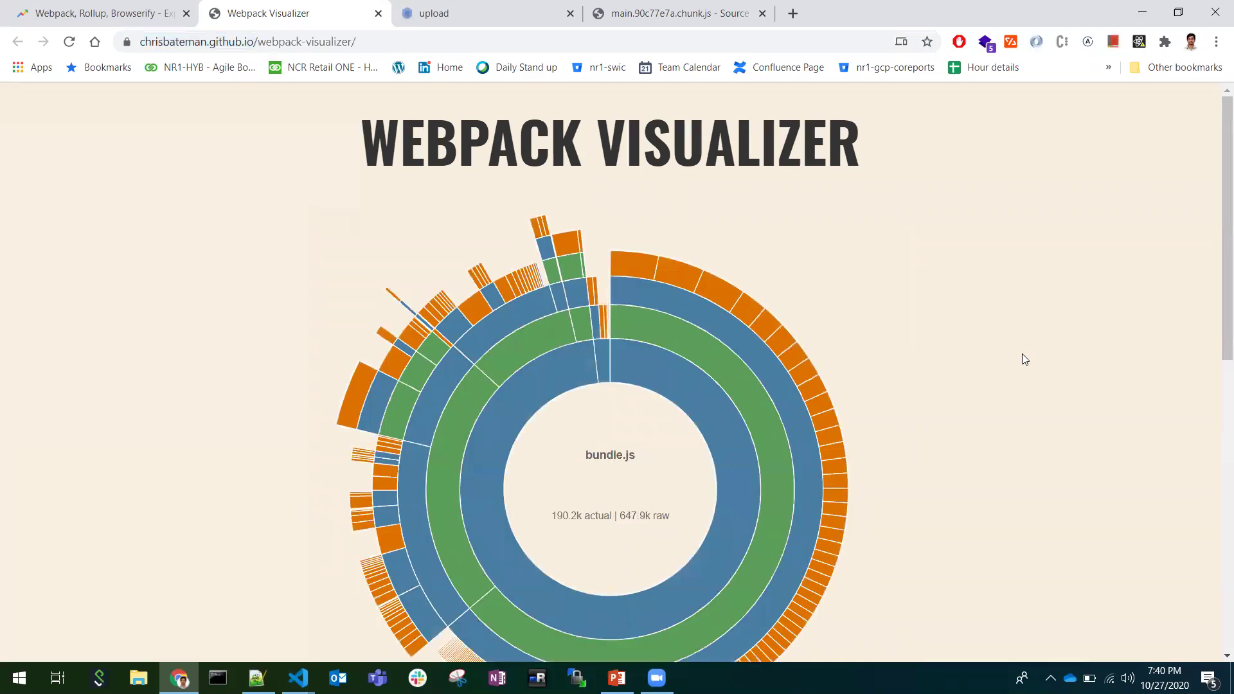
pyautogui.scroll(-2, 1022, 362)
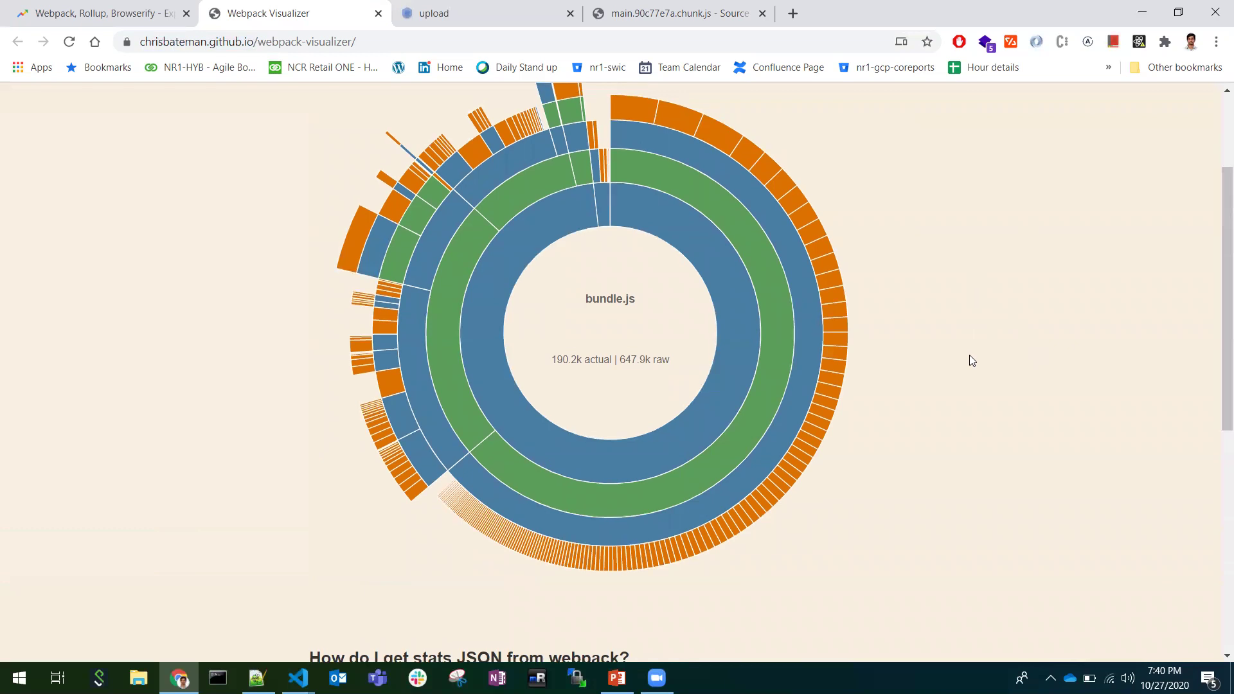
pyautogui.scroll(1, 968, 355)
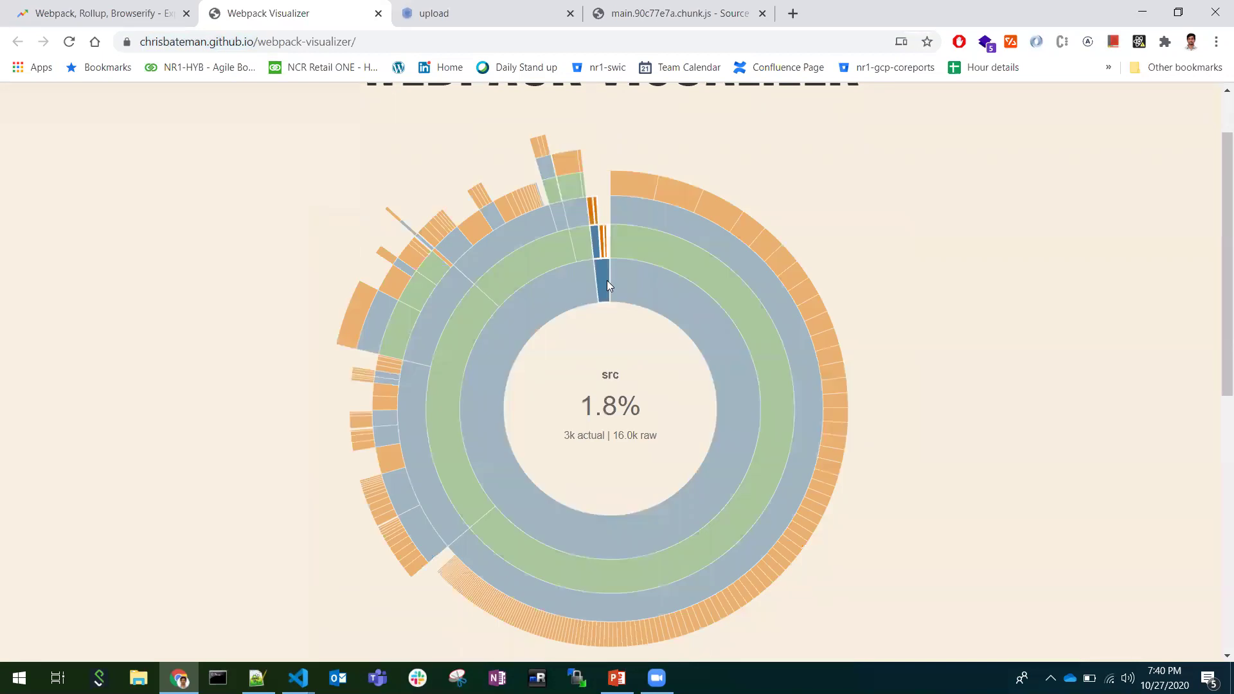
pyautogui.scroll(-1, 607, 281)
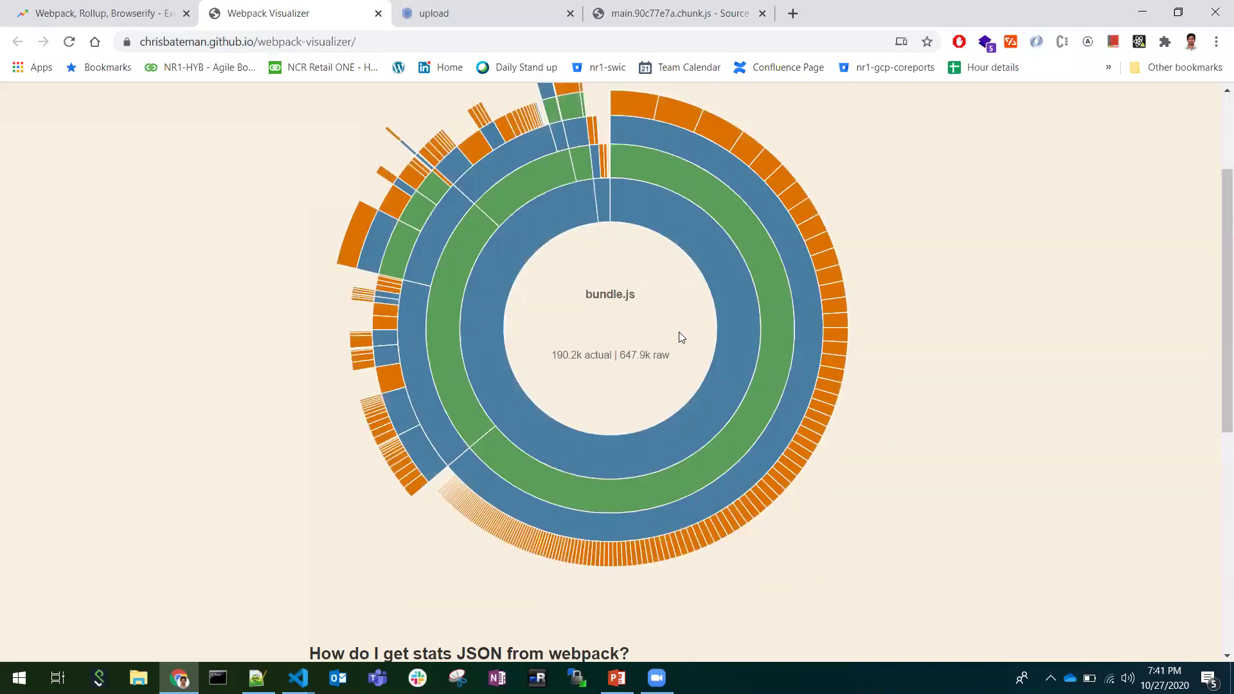
# - Show the Webpack Analyse upload page, then go back to the dependency-graph slide
pyautogui.click(365, 43)
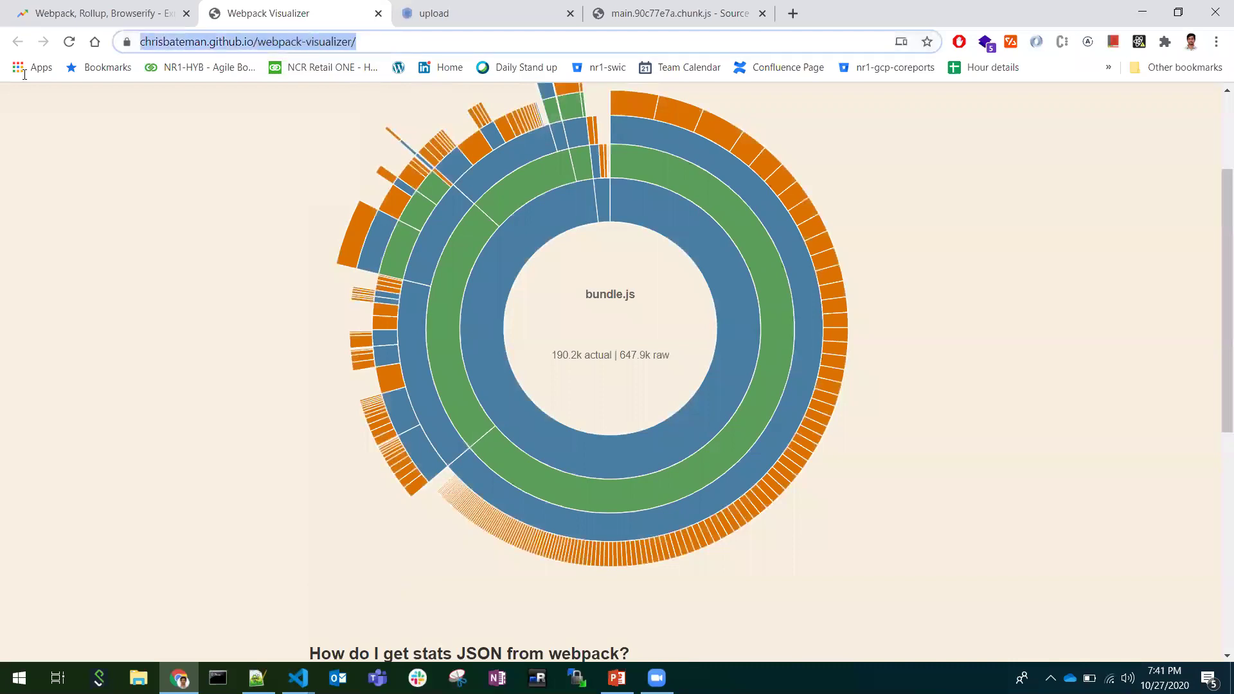
pyautogui.click(464, 14)
pyautogui.click(336, 48)
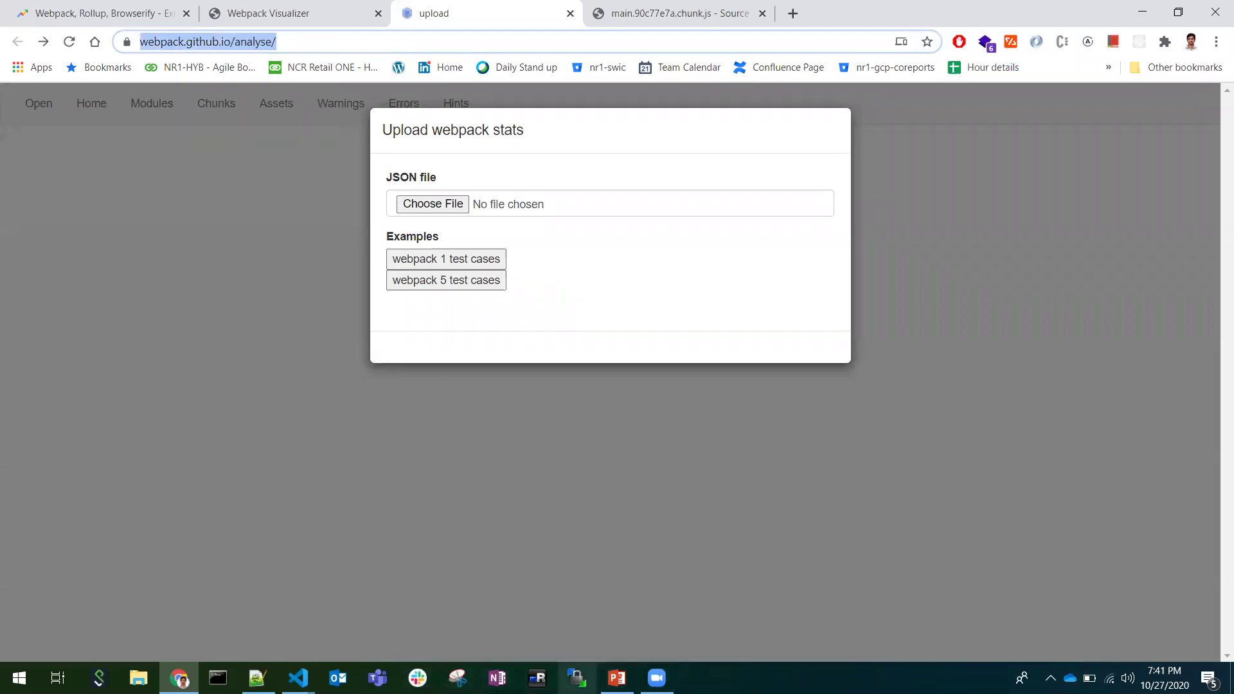
pyautogui.click(616, 678)
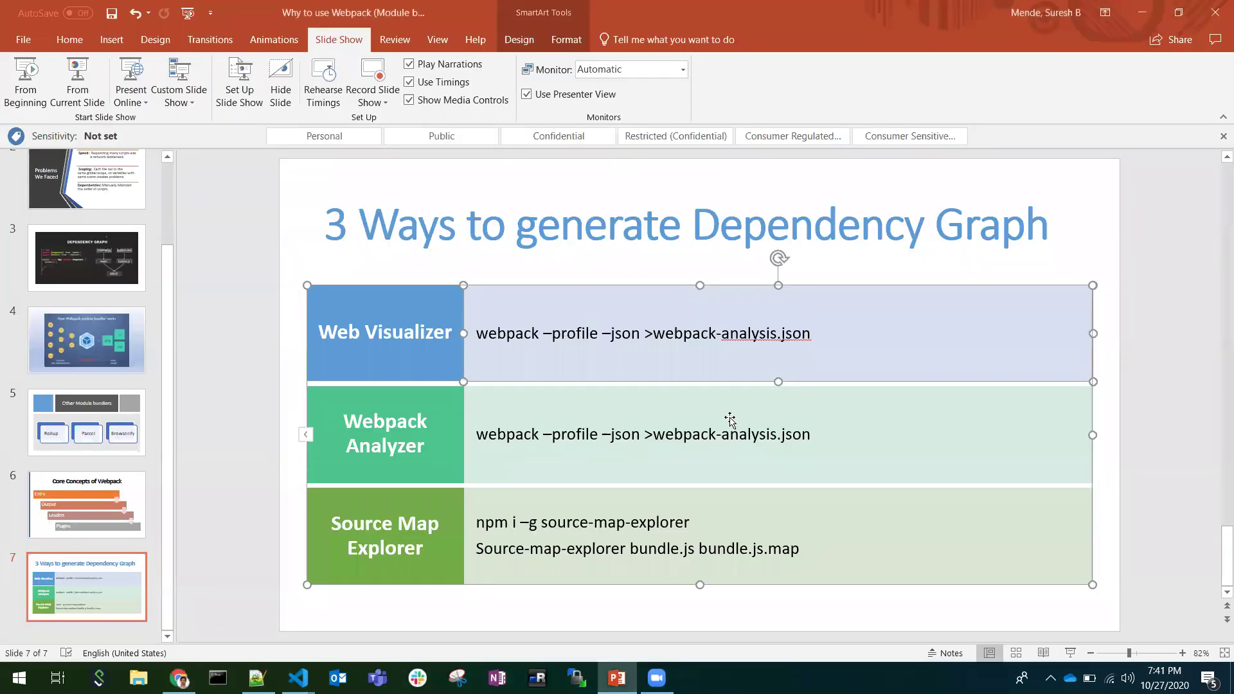
# - Revisit the Visualizer chart and the Analyse upload page before returning to the slide
pyautogui.click(180, 678)
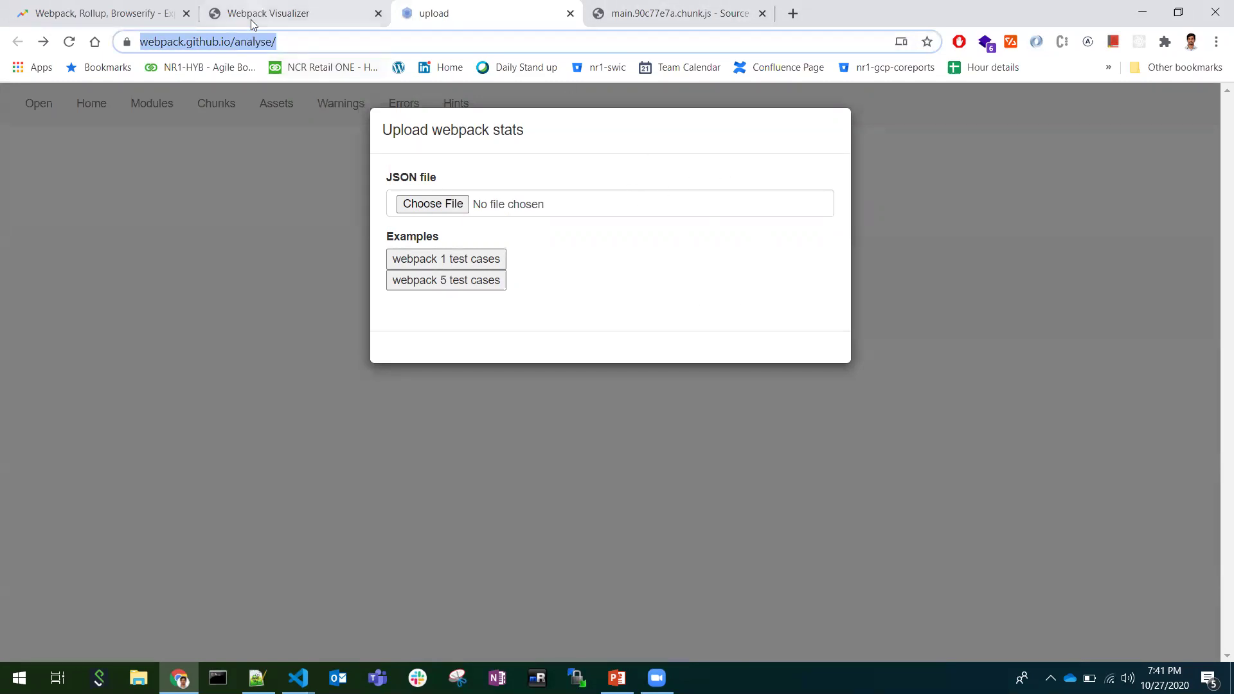
pyautogui.click(321, 13)
pyautogui.click(435, 15)
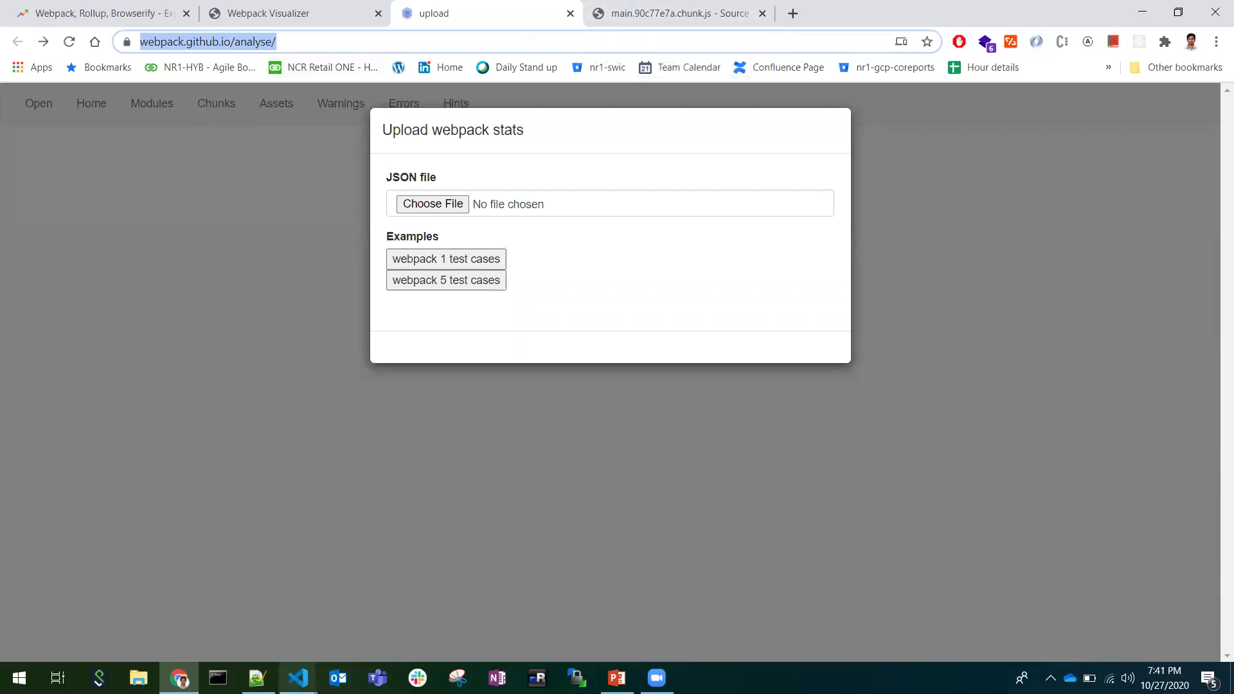
pyautogui.click(617, 679)
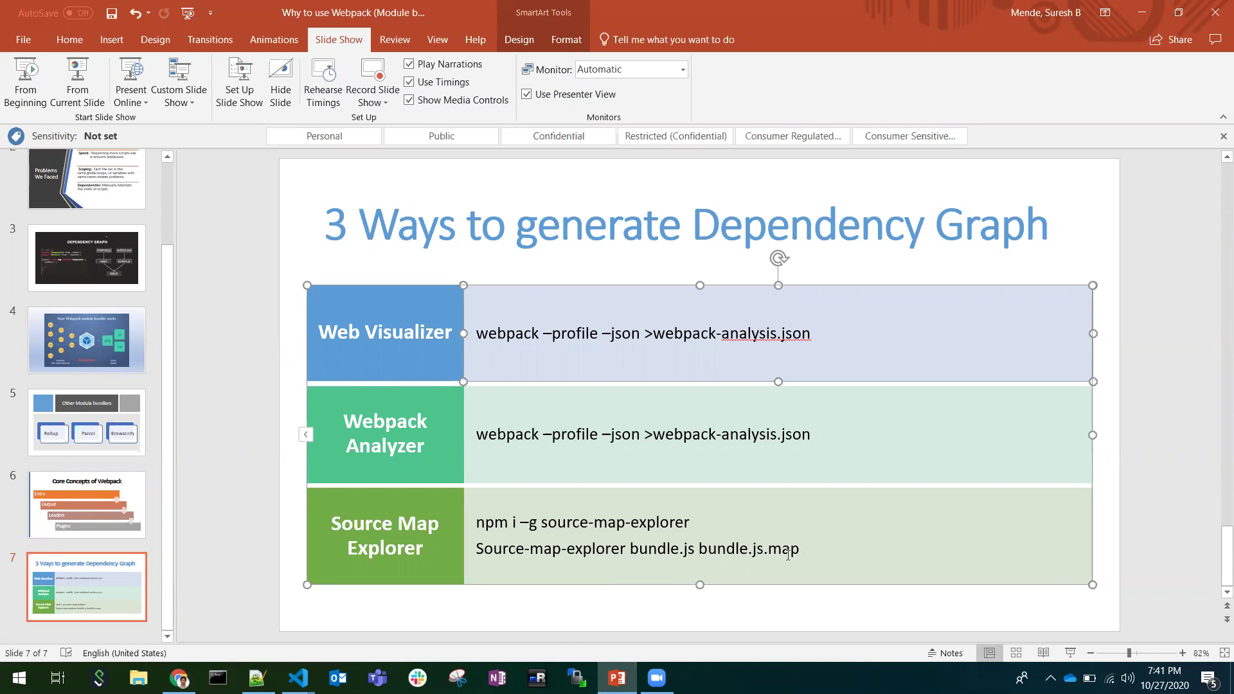
# - View the main.90c77e7a.chunk.js treemap (App.js 439 B, 42.3%), then return to the PowerPoint dependency-graph slide
pyautogui.click(178, 677)
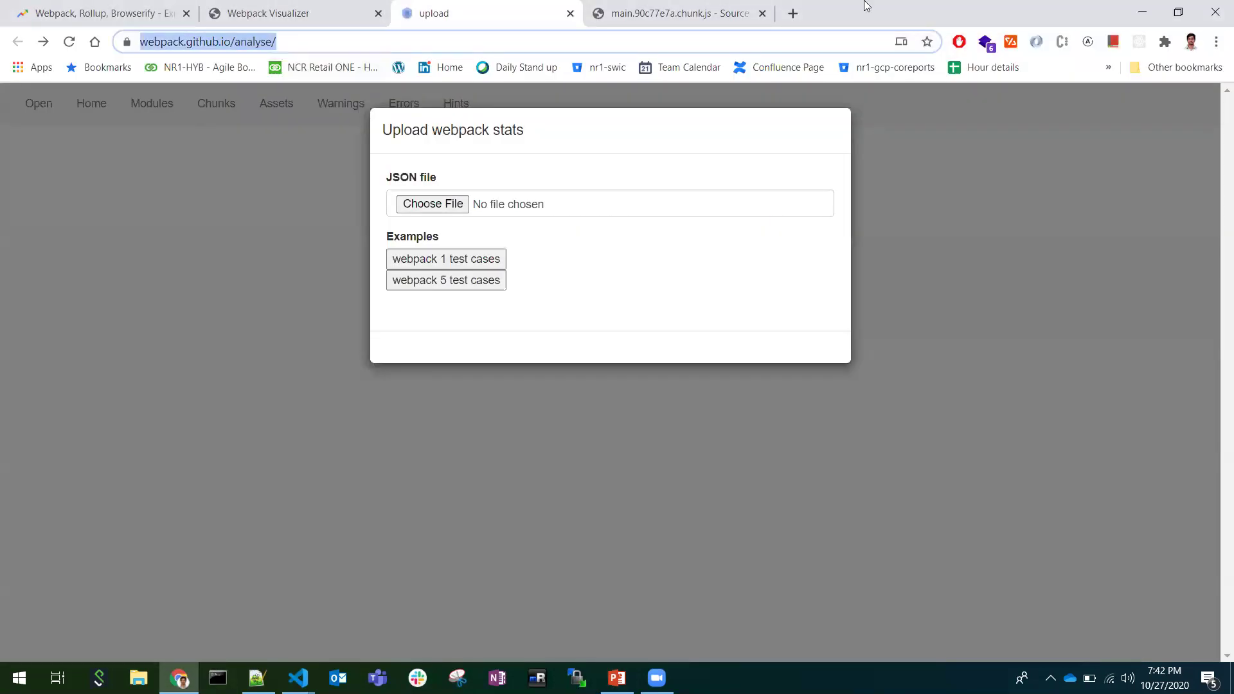
pyautogui.click(711, 11)
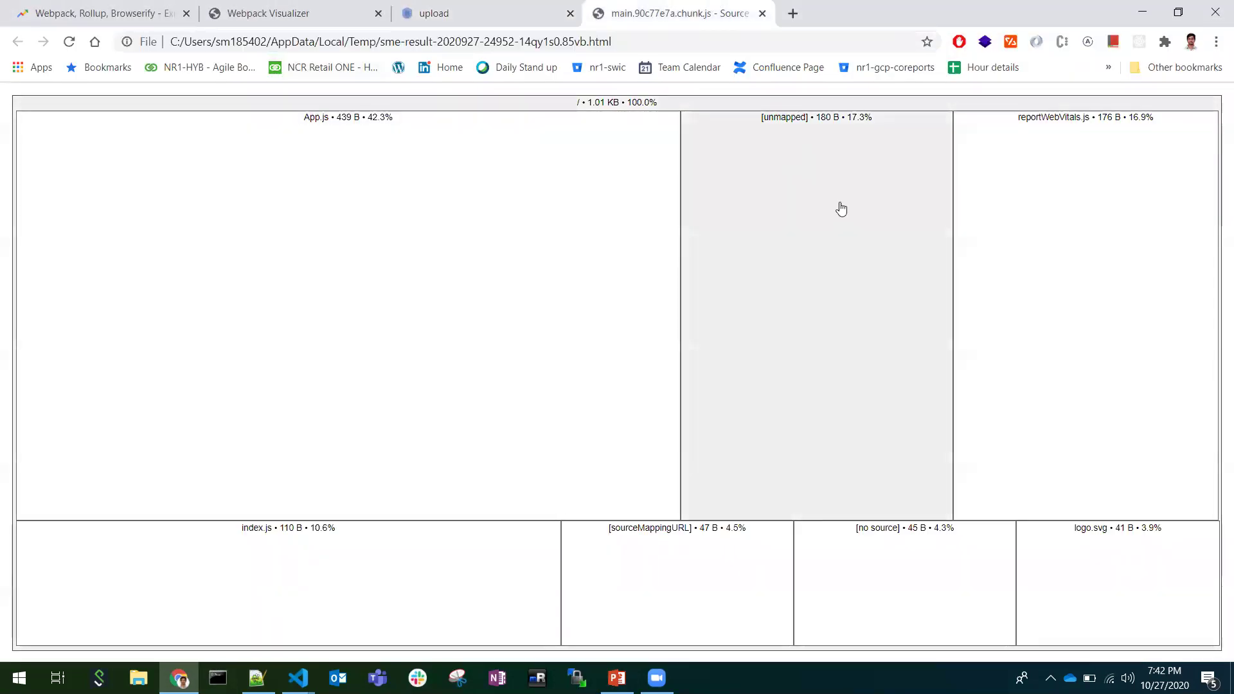
pyautogui.moveTo(287, 583)
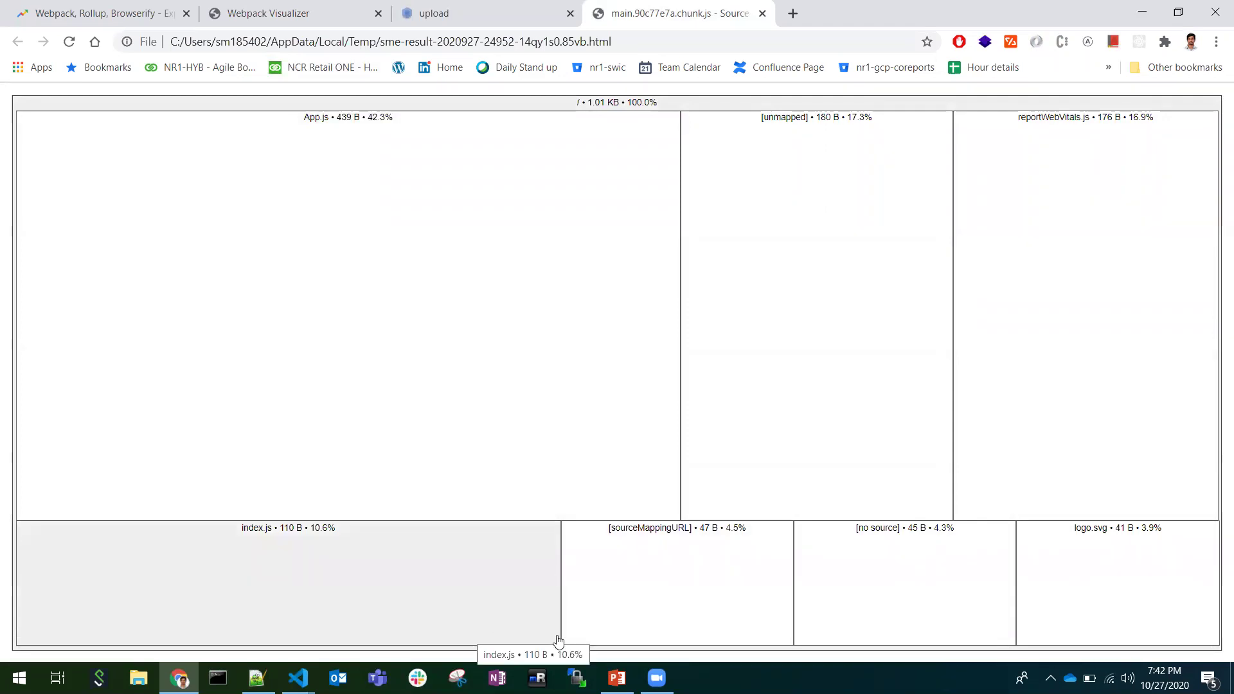
pyautogui.click(617, 678)
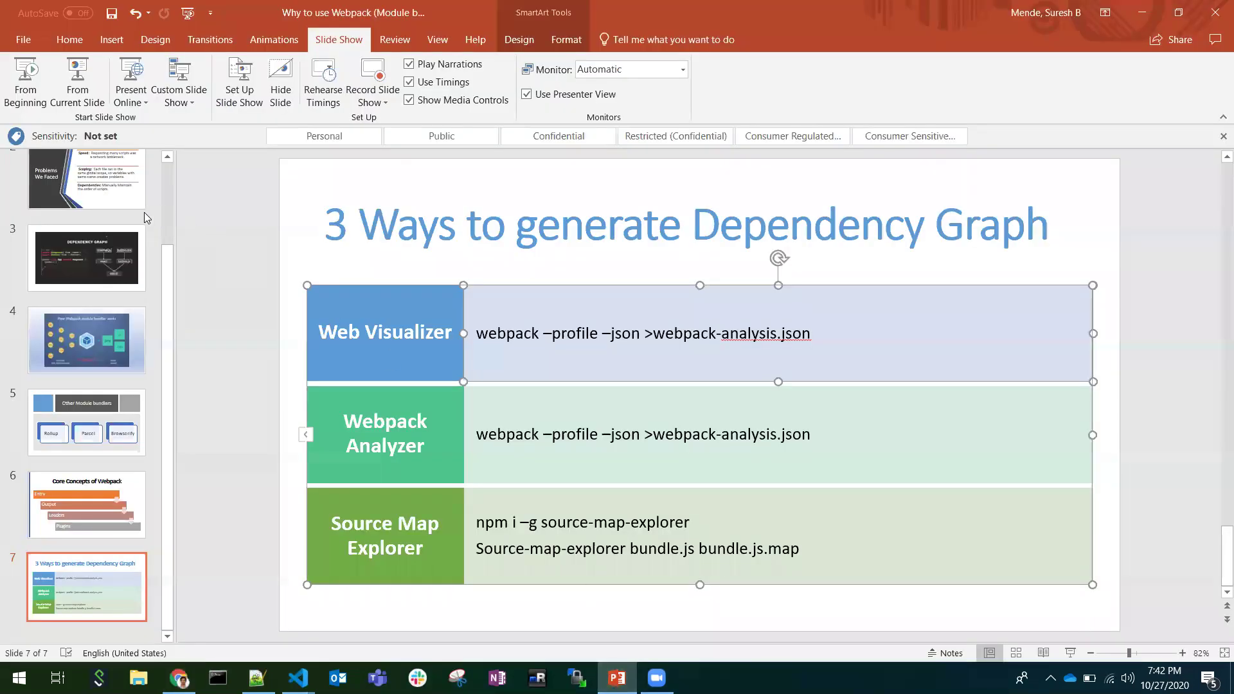
pyautogui.click(166, 203)
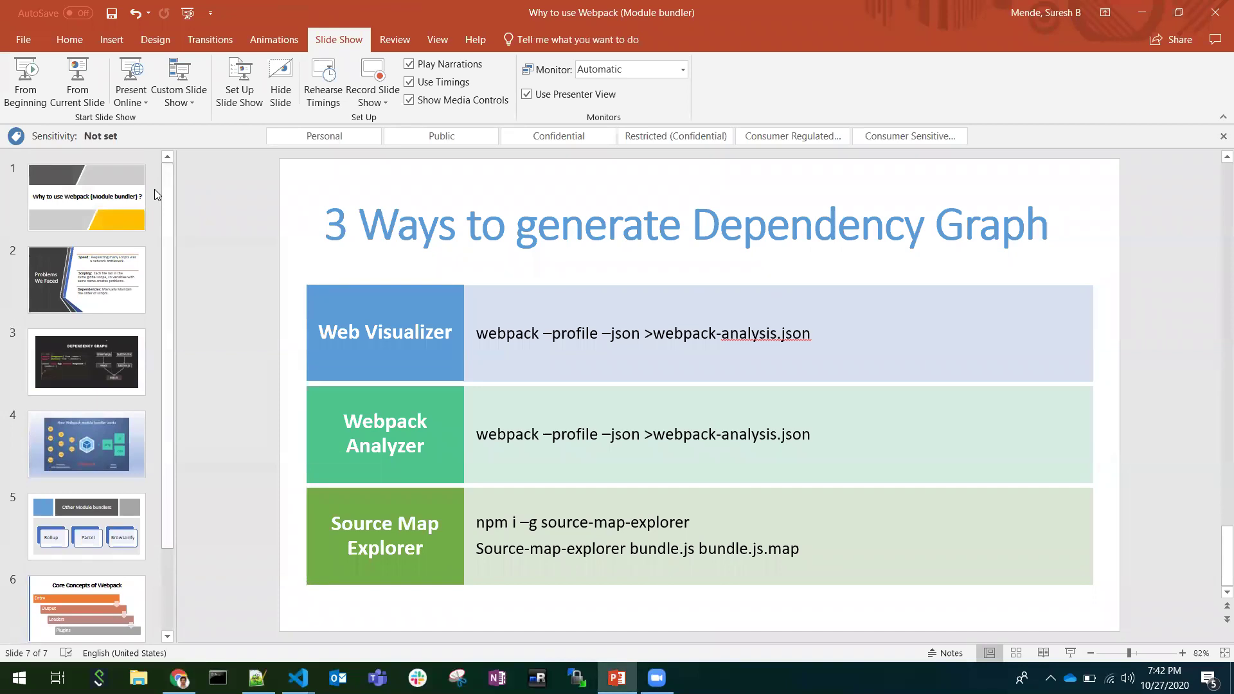